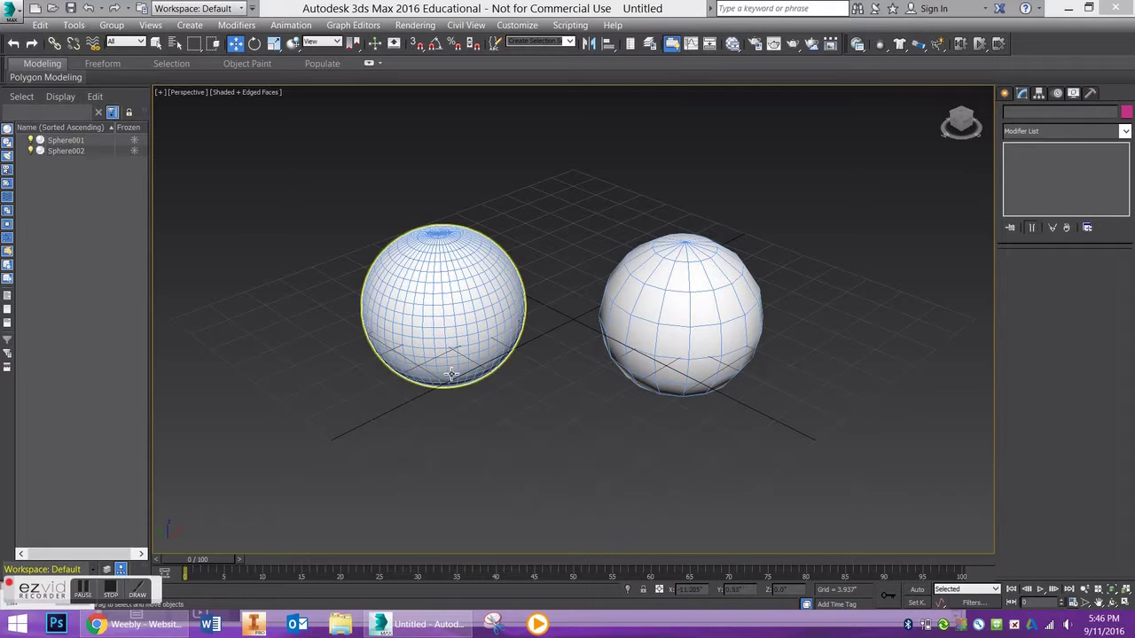
# - Select the 48-segment left sphere, Sphere001, after briefly picking the right sphere
pyautogui.click(466, 309)
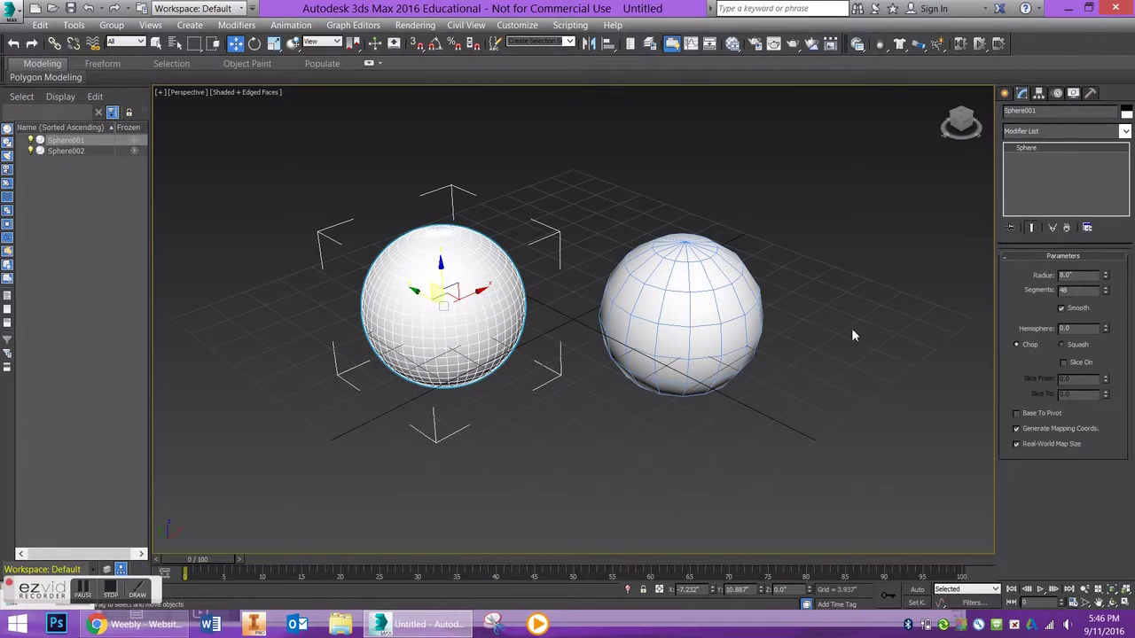
pyautogui.click(706, 327)
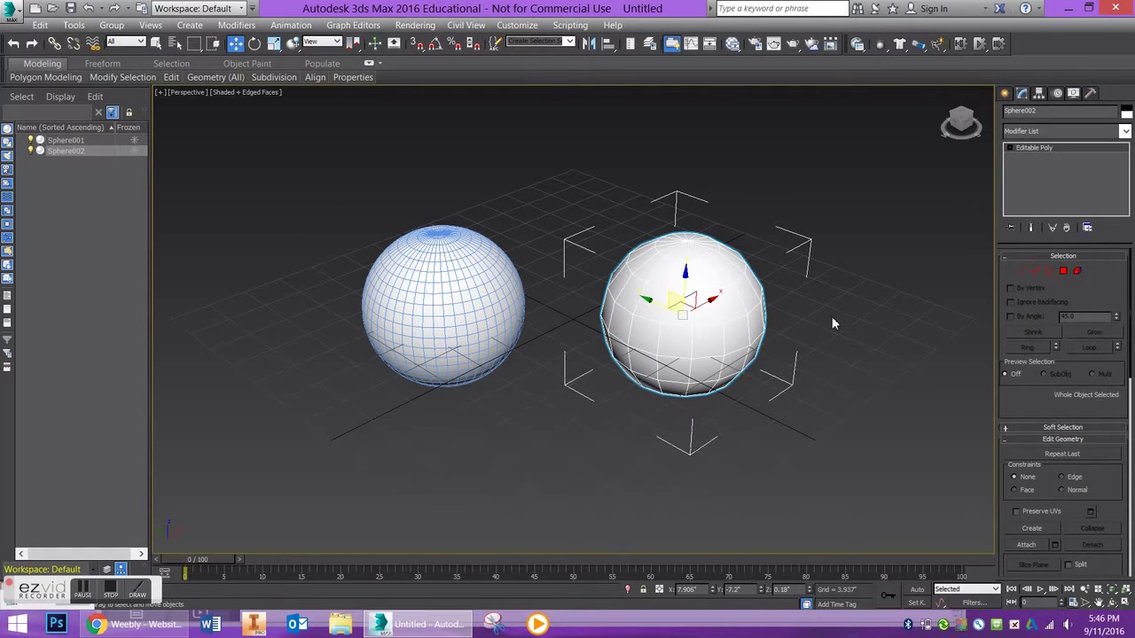
pyautogui.click(796, 308)
pyautogui.click(701, 314)
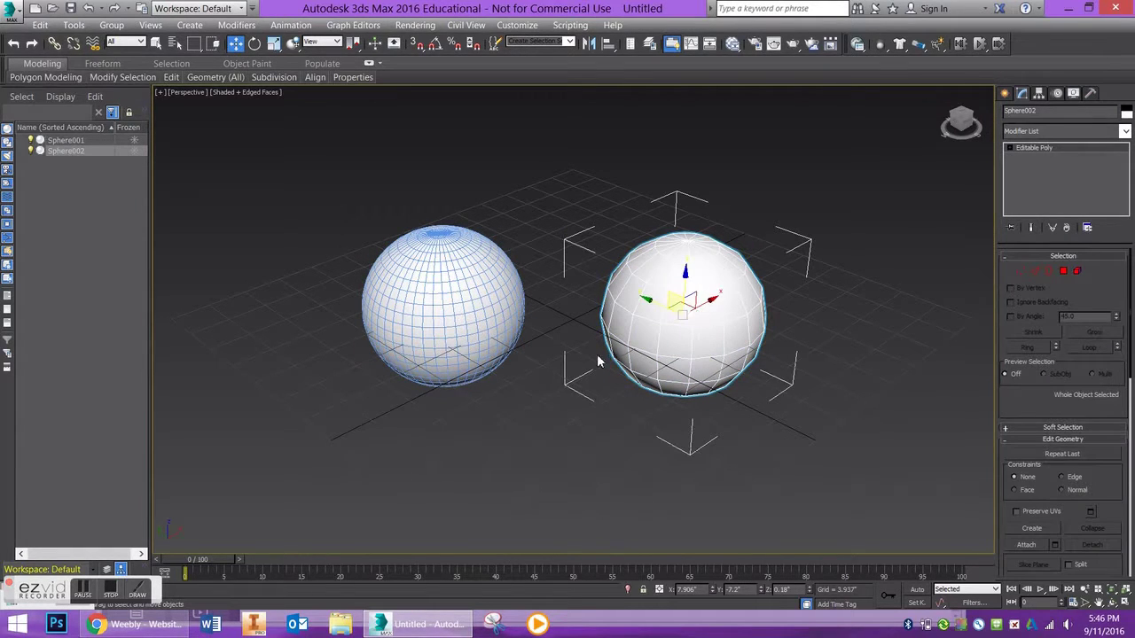
pyautogui.click(441, 303)
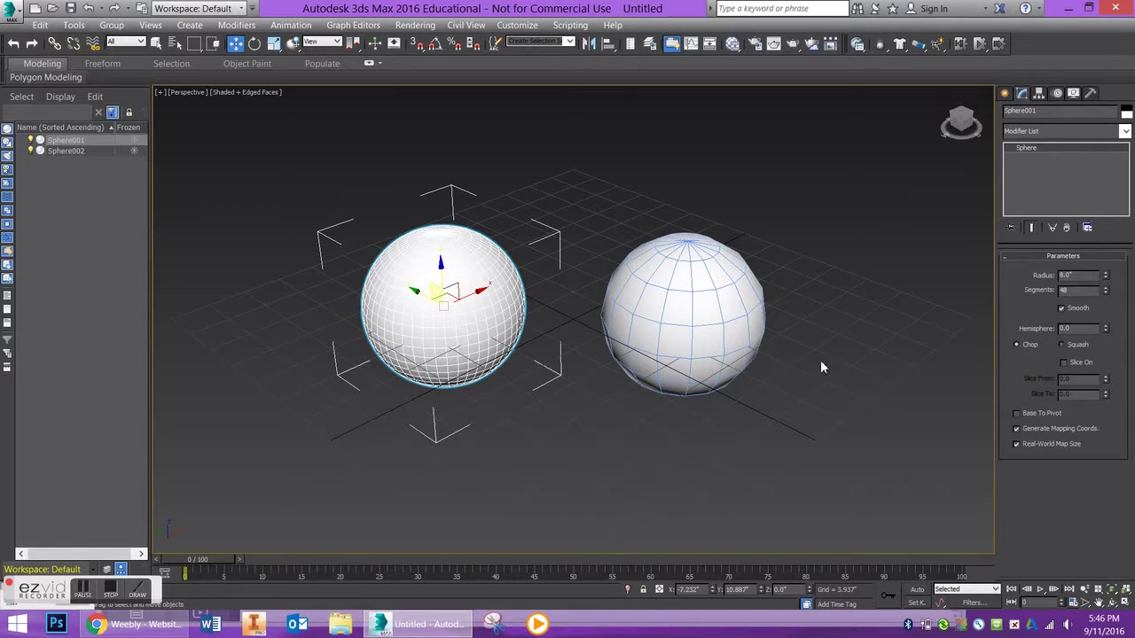
# - Add a Stretch modifier to Sphere001 from the Modifier List
pyautogui.click(1024, 133)
pyautogui.write('str')
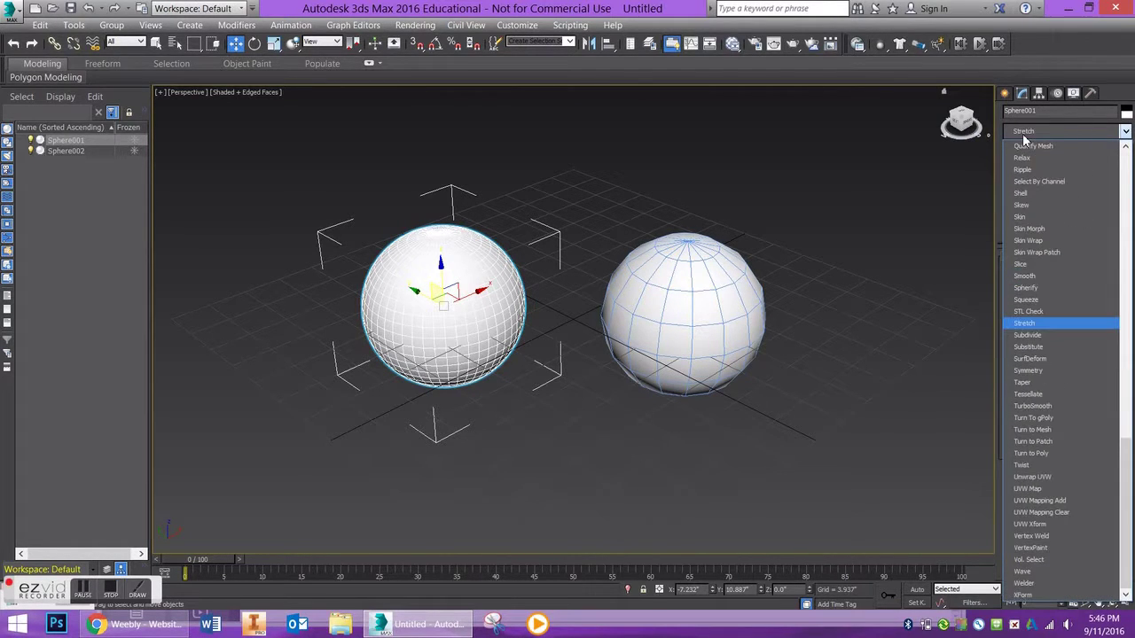
pyautogui.press('Return')
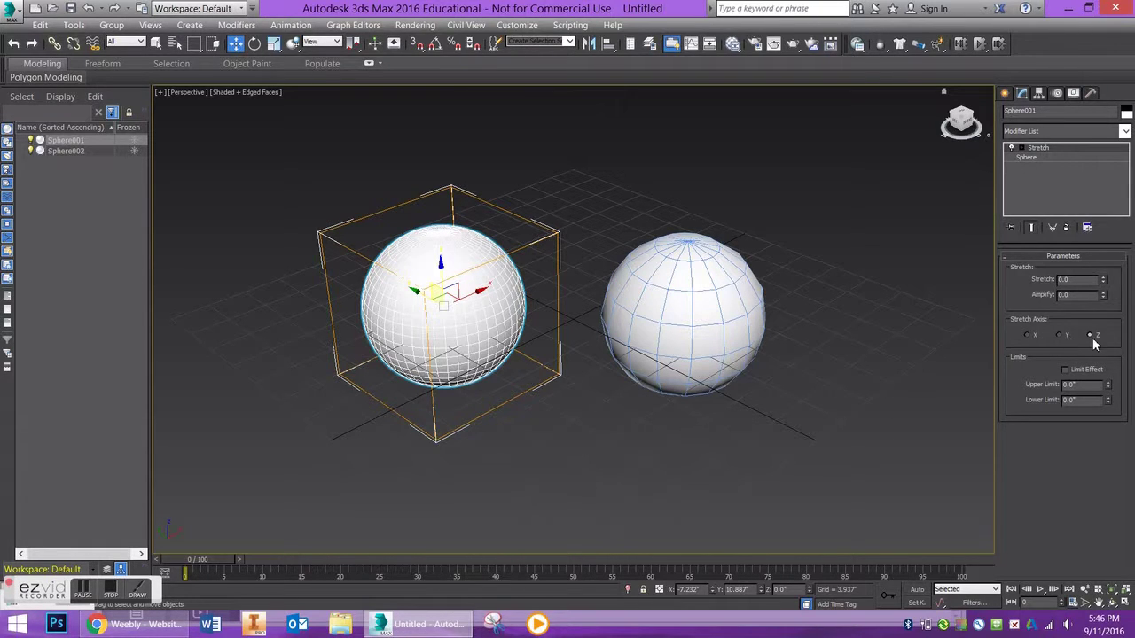
# - Try Stretch amounts such as 1.5 and -0.3 on the sphere, then select the value to replace
pyautogui.moveTo(1103, 280); pyautogui.dragTo(1097, 286)
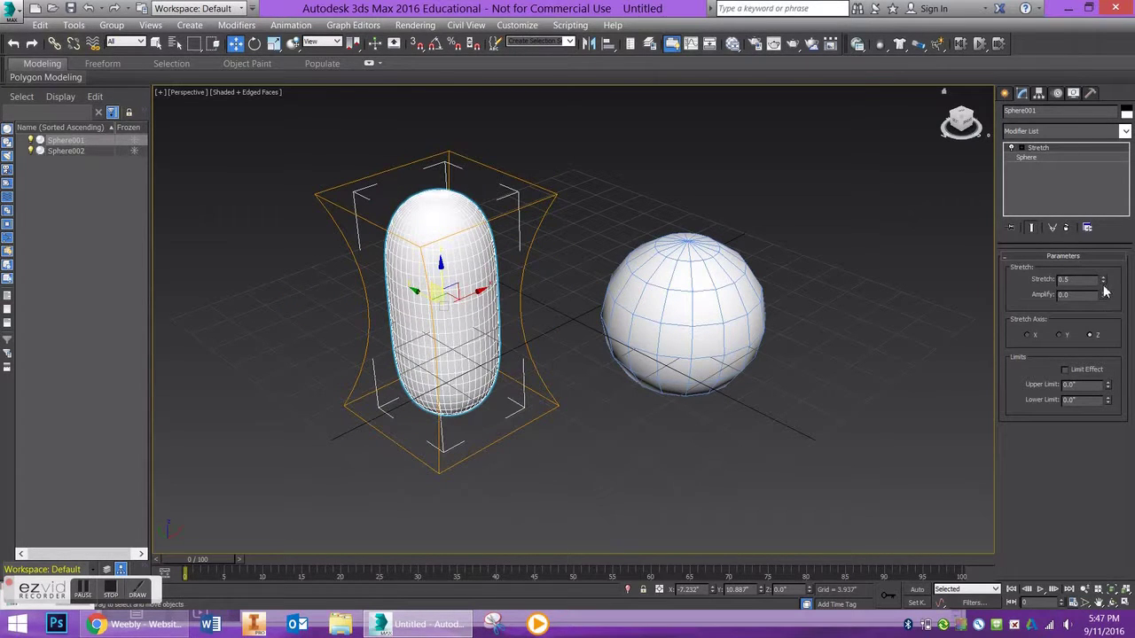
pyautogui.moveTo(1078, 280); pyautogui.dragTo(1042, 284)
pyautogui.write('1.5')
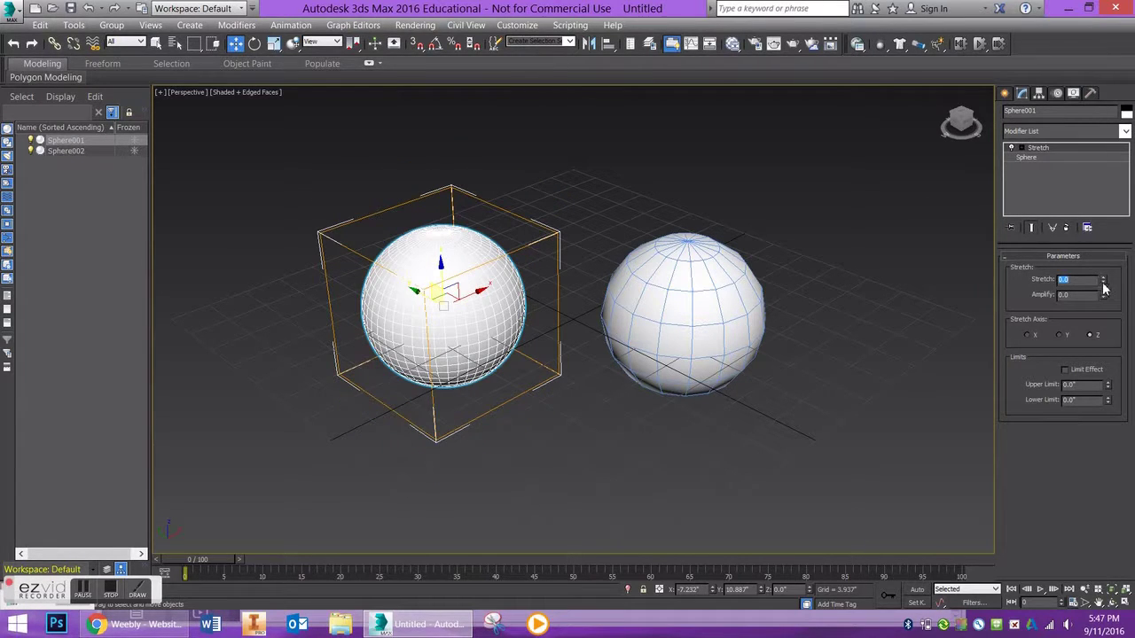
pyautogui.press('Return')
pyautogui.moveTo(1105, 276); pyautogui.dragTo(1096, 293)
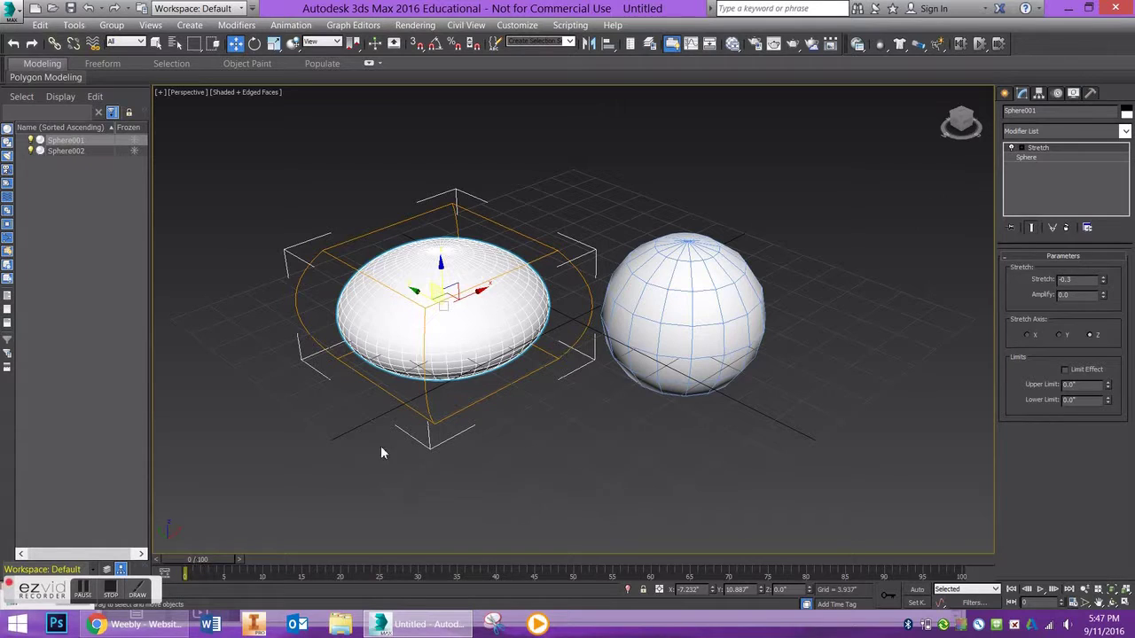
pyautogui.doubleClick(1076, 282)
# - Set Sphere001's Stretch to 1, then give Sphere002 a Stretch modifier of 1.0
pyautogui.write('1')
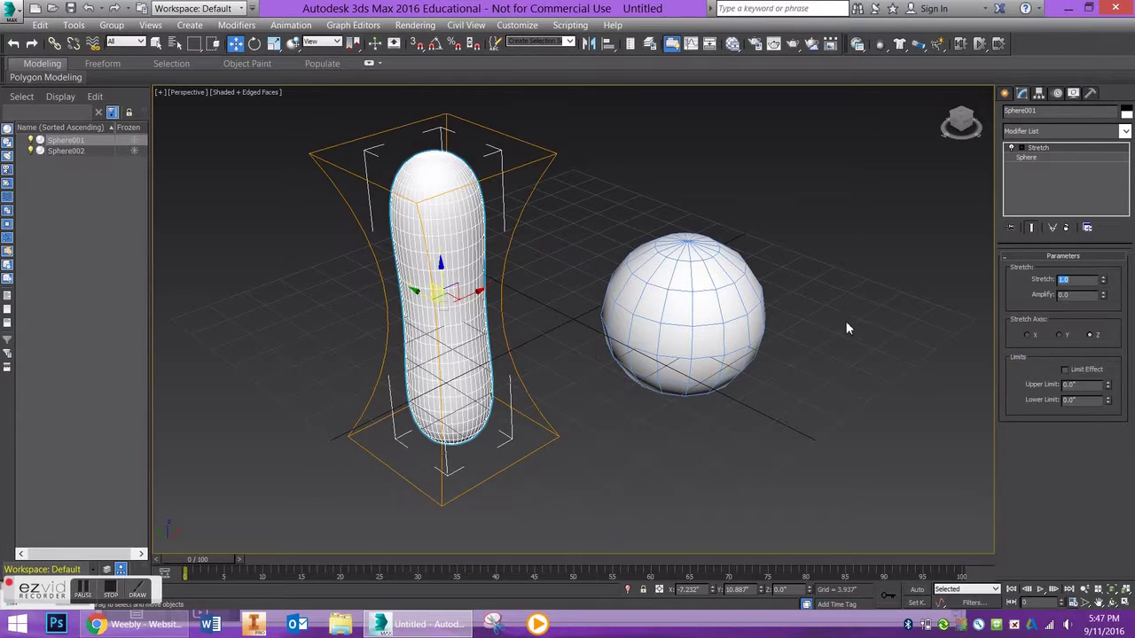
pyautogui.click(731, 337)
pyautogui.click(1049, 131)
pyautogui.write('str')
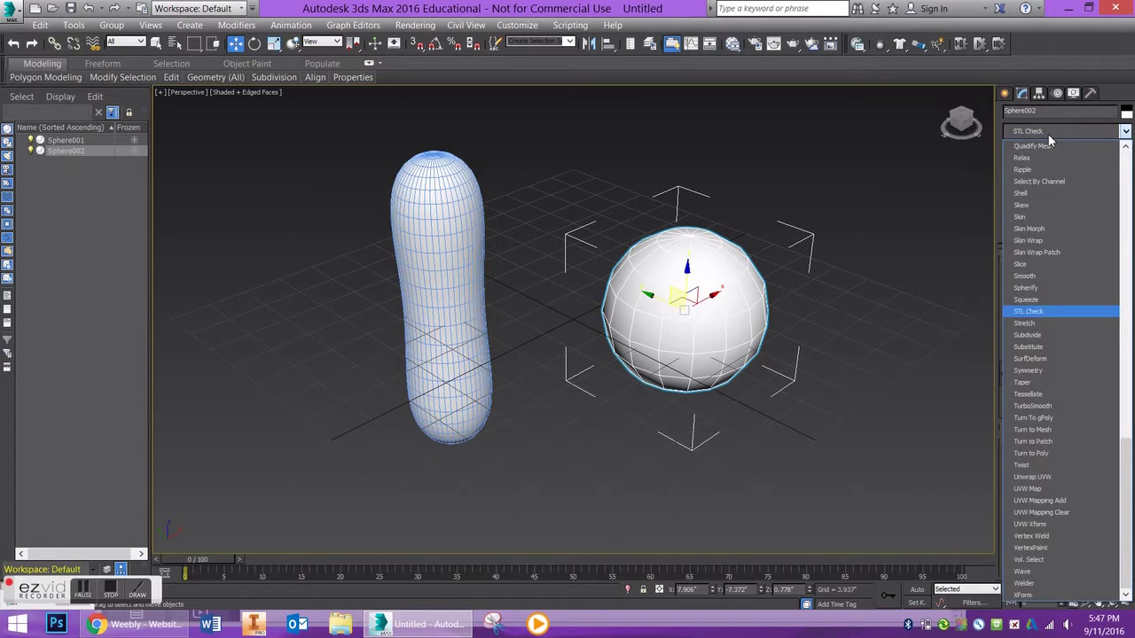
pyautogui.press('Return')
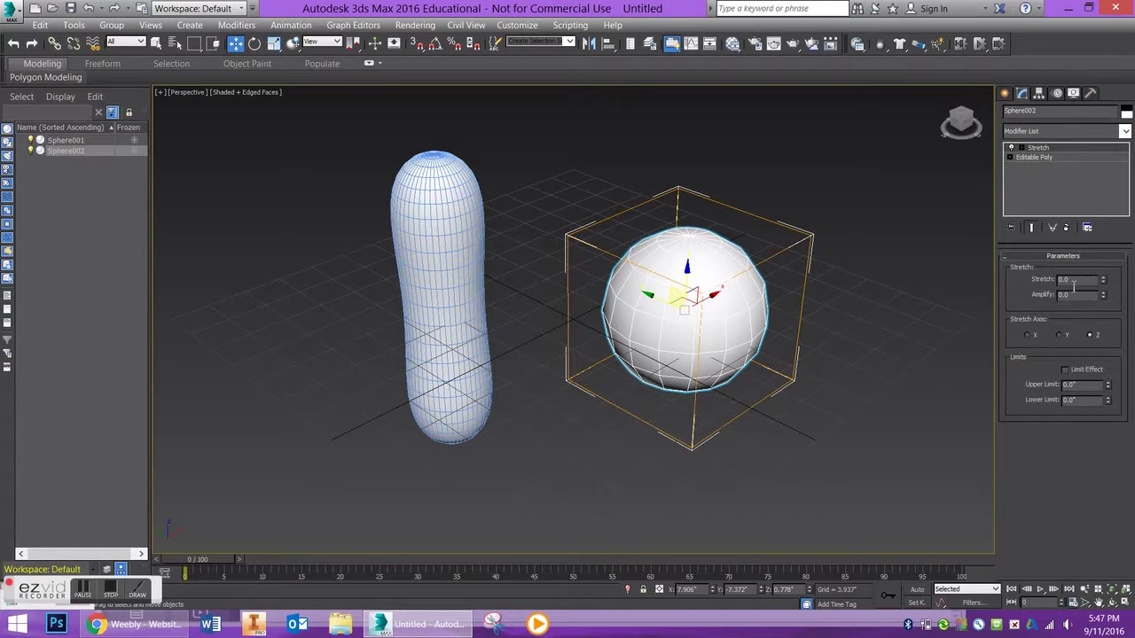
pyautogui.doubleClick(1072, 279)
pyautogui.write('1')
pyautogui.press('Return')
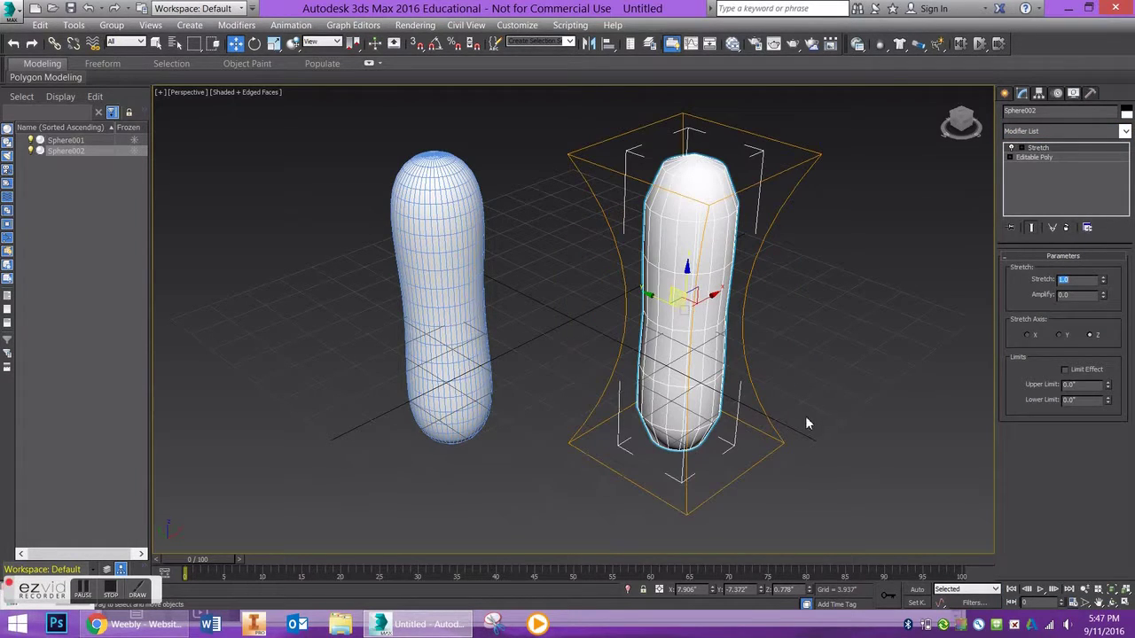
# - Deselect the capsules and toggle edged-face display off and back on with F4
pyautogui.click(795, 367)
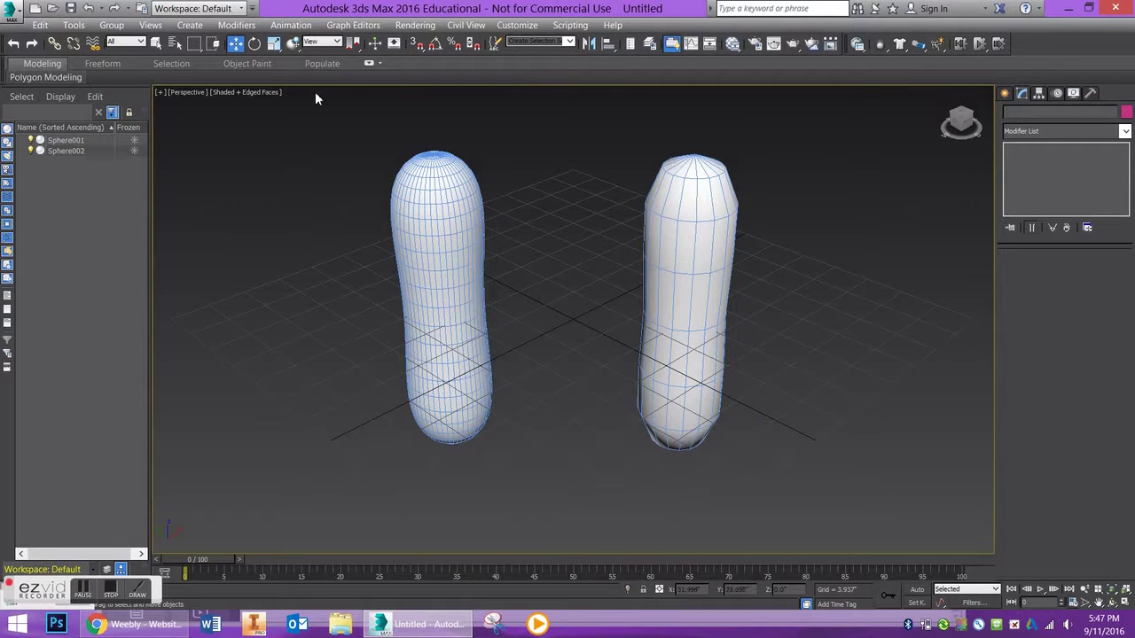
pyautogui.press('F4')
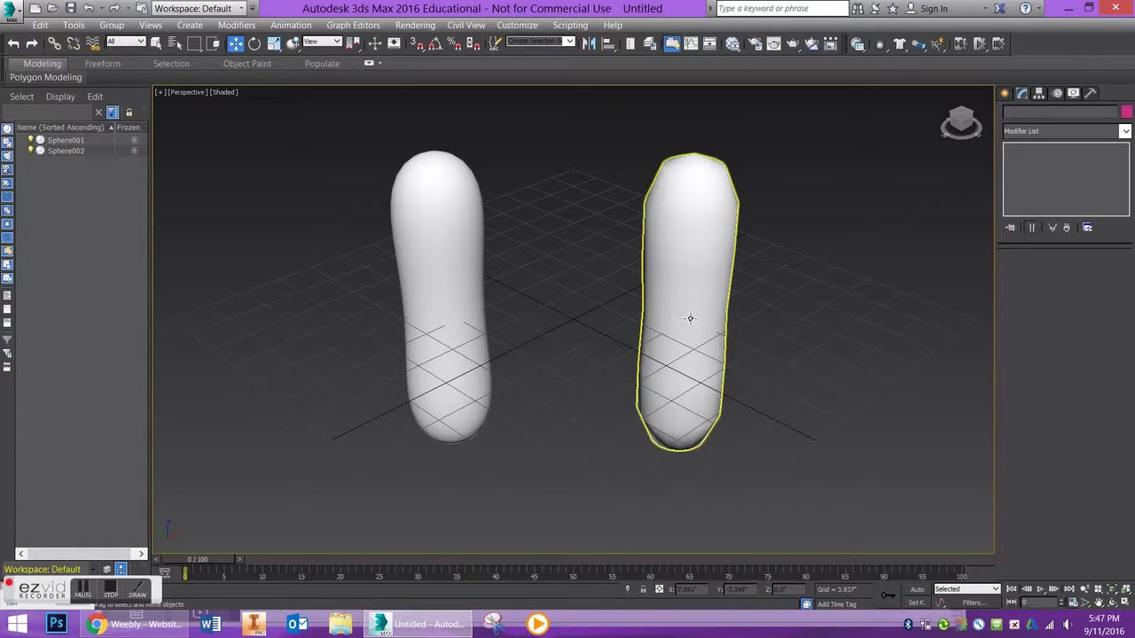
pyautogui.press('F4')
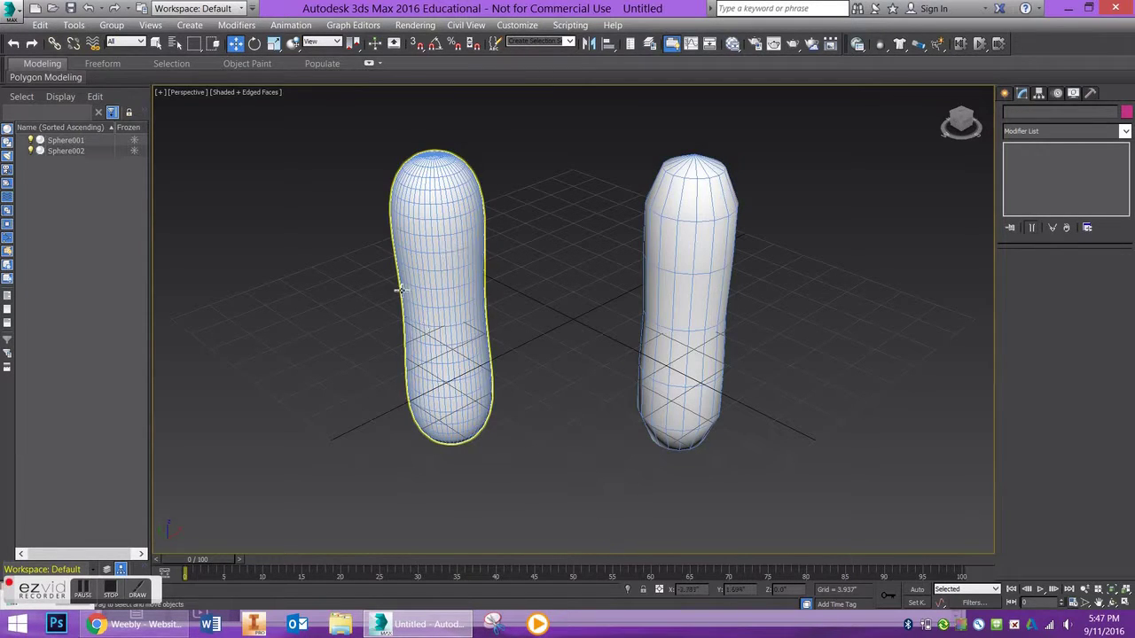
# - Turn on Auto Key, select the left capsule and key Stretch 0 at frame 0
pyautogui.click(671, 296)
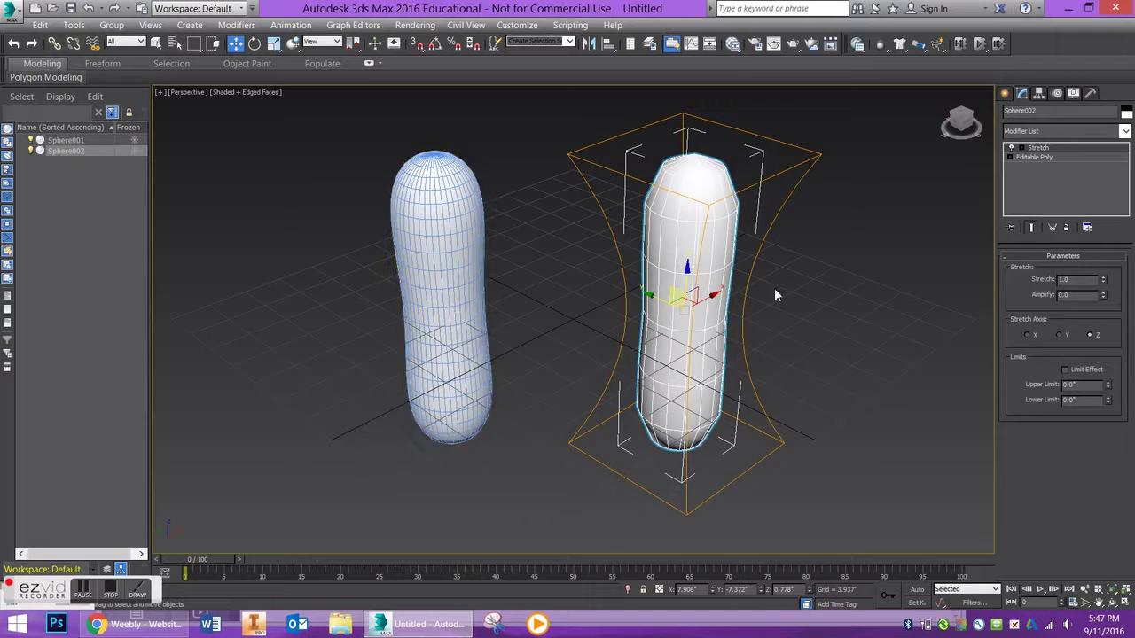
pyautogui.click(917, 591)
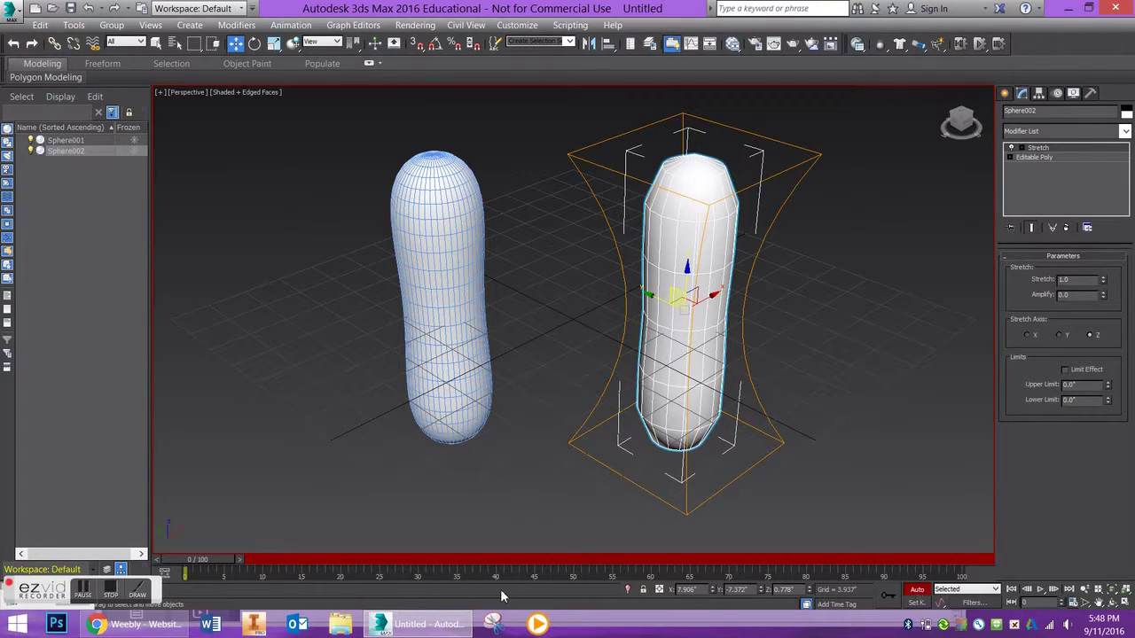
pyautogui.click(475, 391)
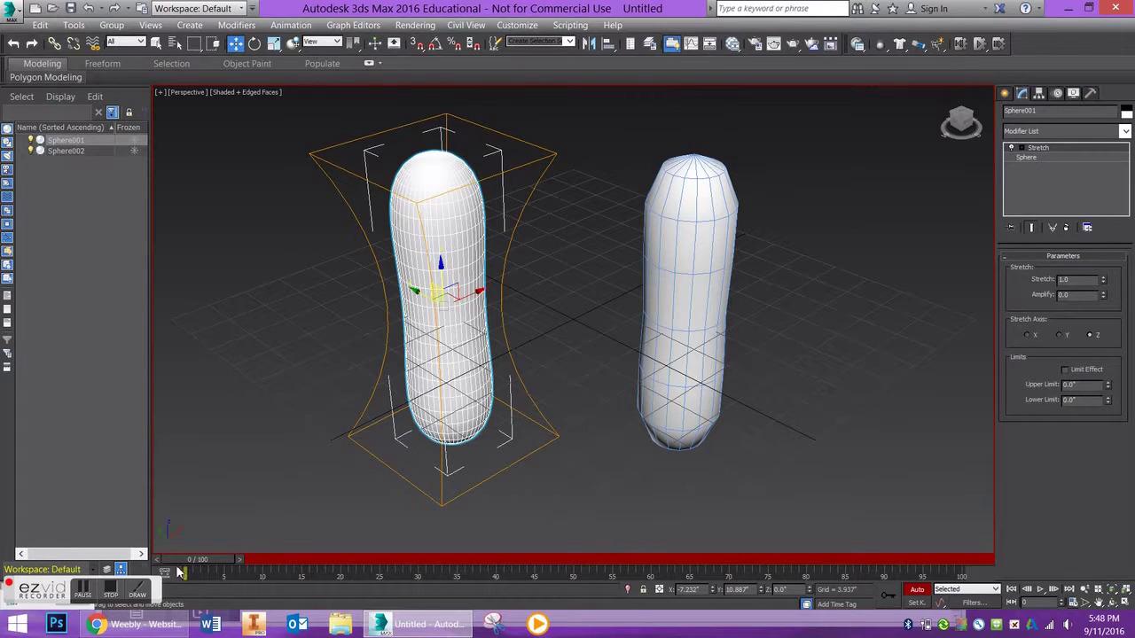
pyautogui.moveTo(190, 564); pyautogui.dragTo(225, 568)
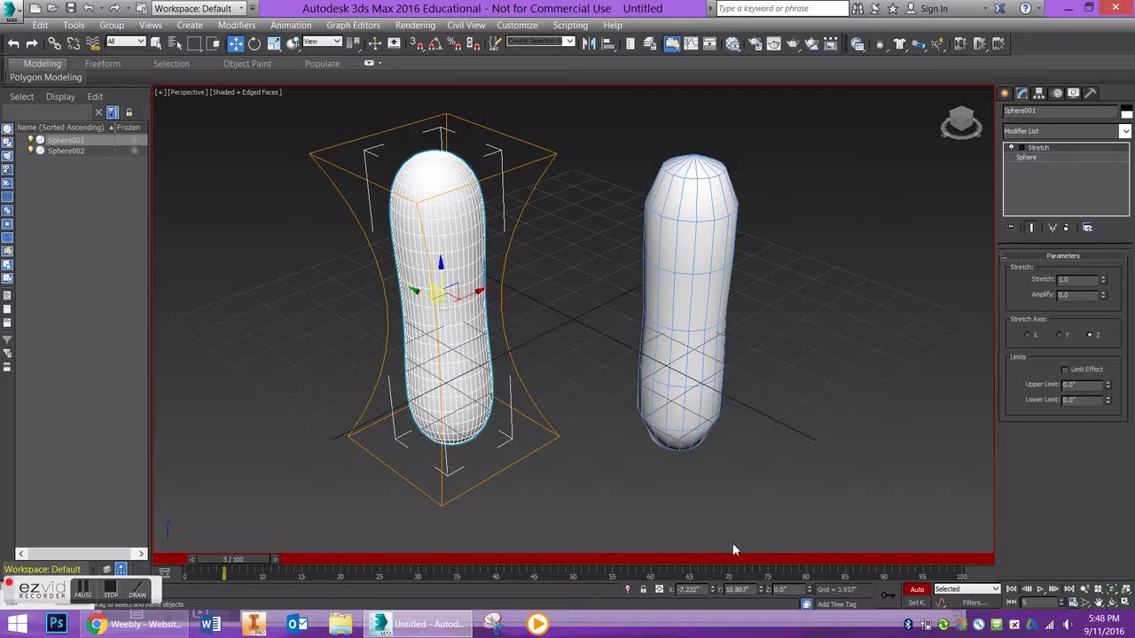
pyautogui.moveTo(244, 558); pyautogui.dragTo(178, 560)
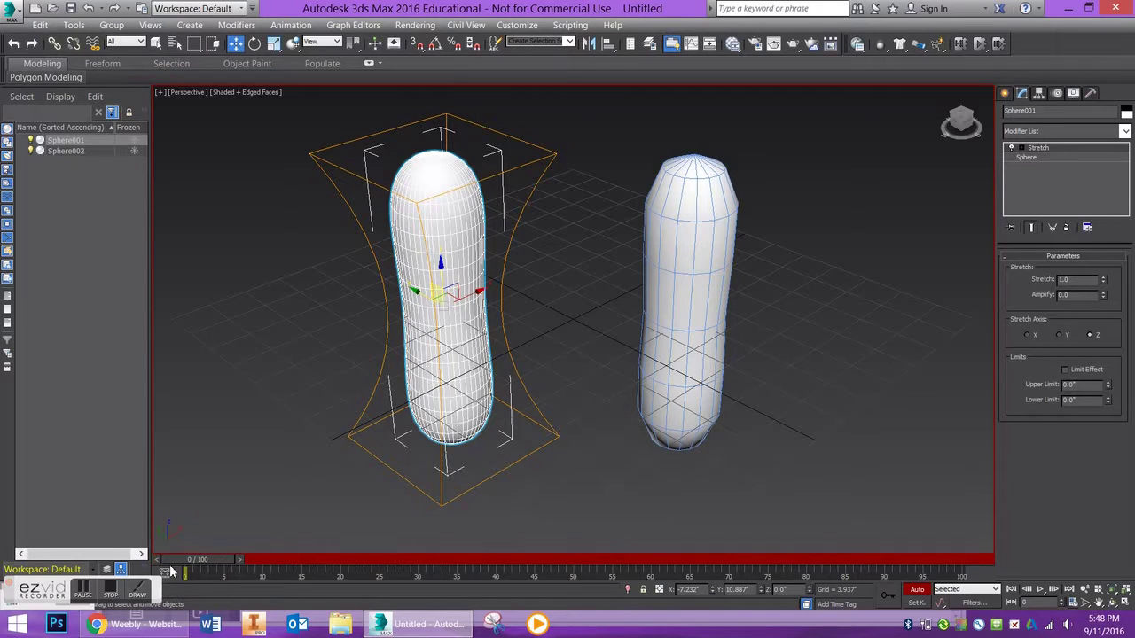
pyautogui.doubleClick(1055, 280)
pyautogui.write('0')
pyautogui.press('Return')
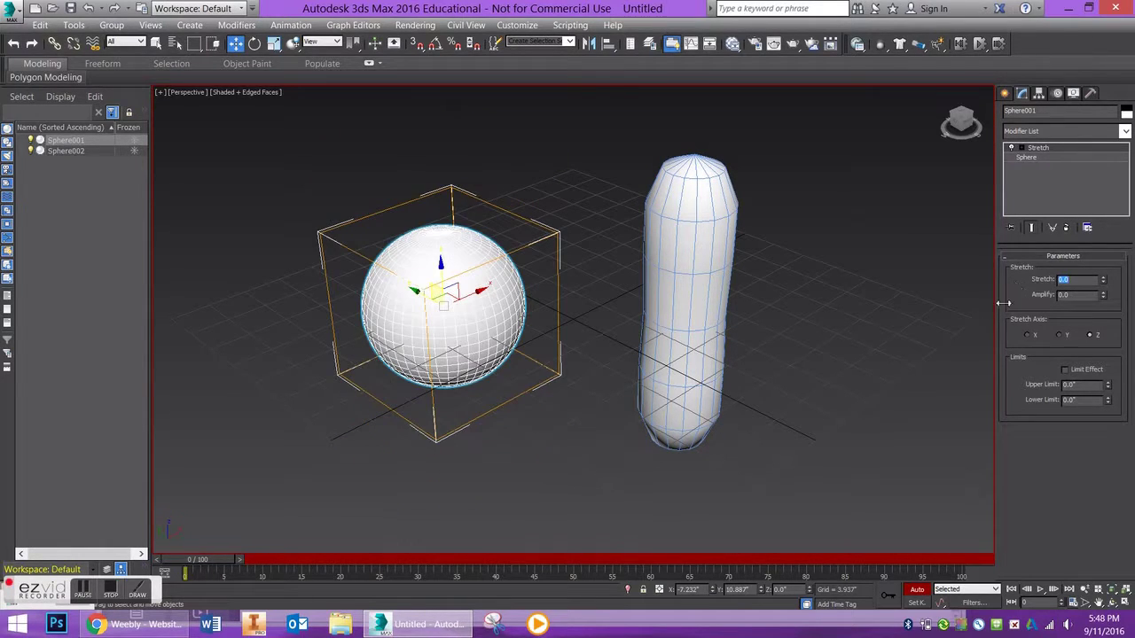
pyautogui.moveTo(1103, 296)
pyautogui.mouseDown()
pyautogui.moveTo(1106, 257)
pyautogui.moveTo(1099, 302)
pyautogui.mouseUp()
# - Key Stretch 0.5 at frame 5, 1 at frame 10 and 0.5 at frame 15
pyautogui.moveTo(197, 562); pyautogui.dragTo(230, 570)
pyautogui.press('w')
pyautogui.doubleClick(1073, 282)
pyautogui.write('0.5')
pyautogui.press('Return')
pyautogui.moveTo(232, 562); pyautogui.dragTo(268, 565)
pyautogui.press('w')
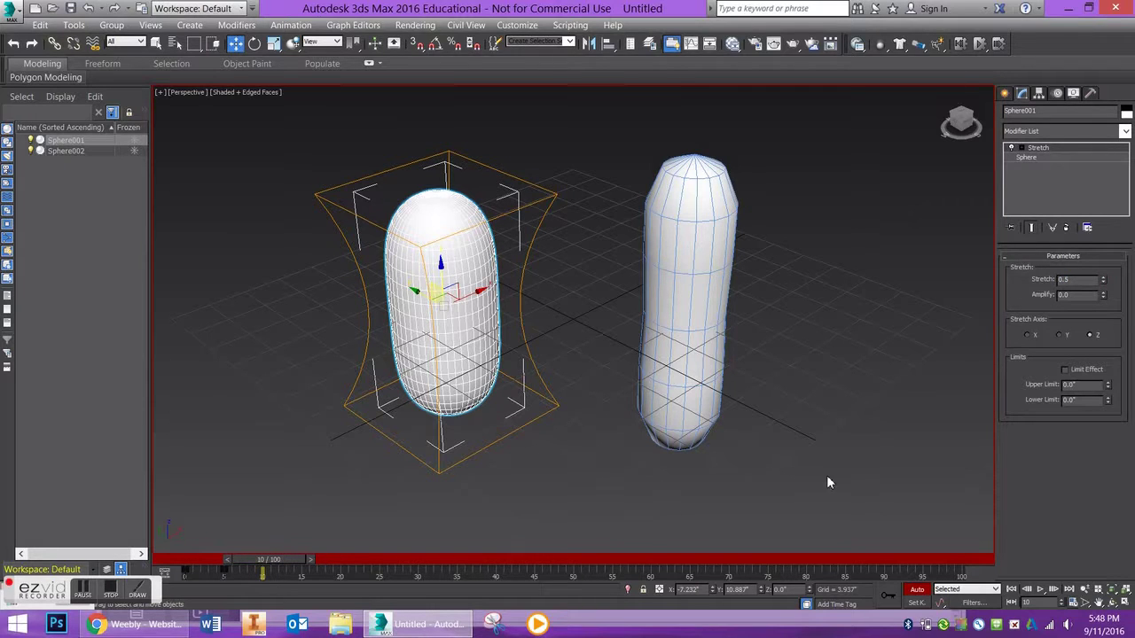
pyautogui.moveTo(1069, 280); pyautogui.dragTo(1041, 280)
pyautogui.write('1')
pyautogui.press('Return')
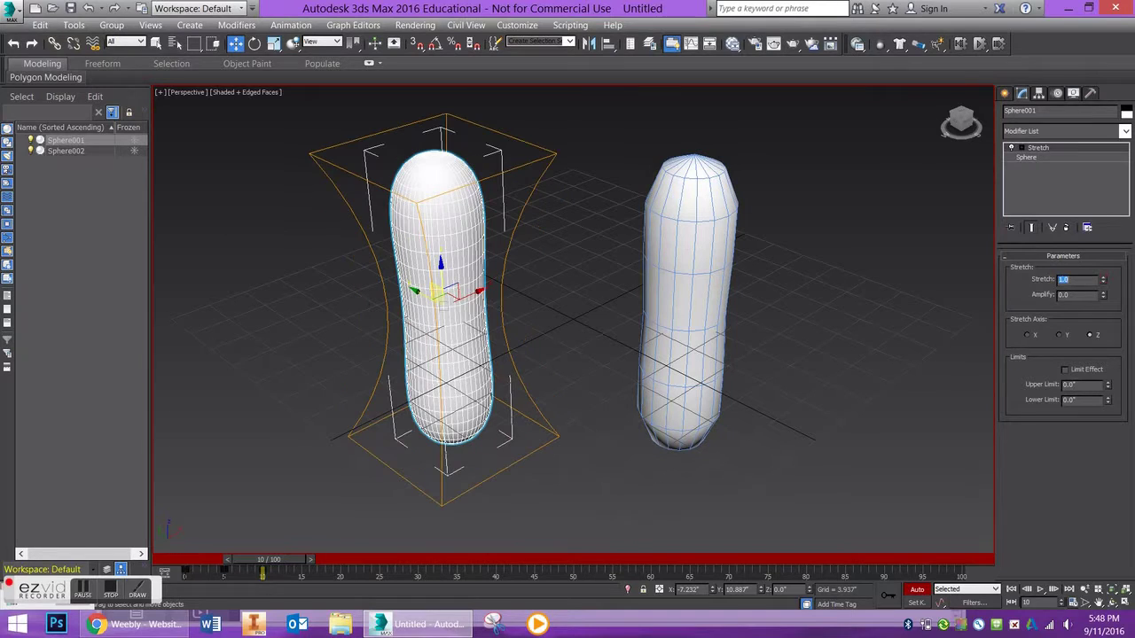
pyautogui.click(300, 574)
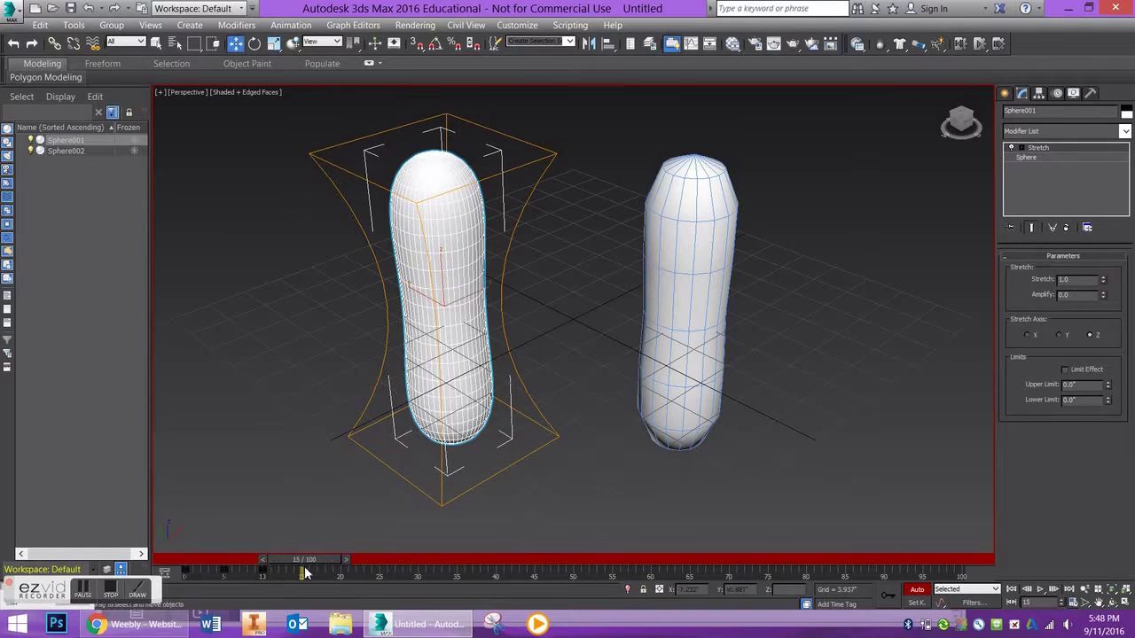
pyautogui.doubleClick(1077, 282)
pyautogui.write('0.5')
pyautogui.press('Return')
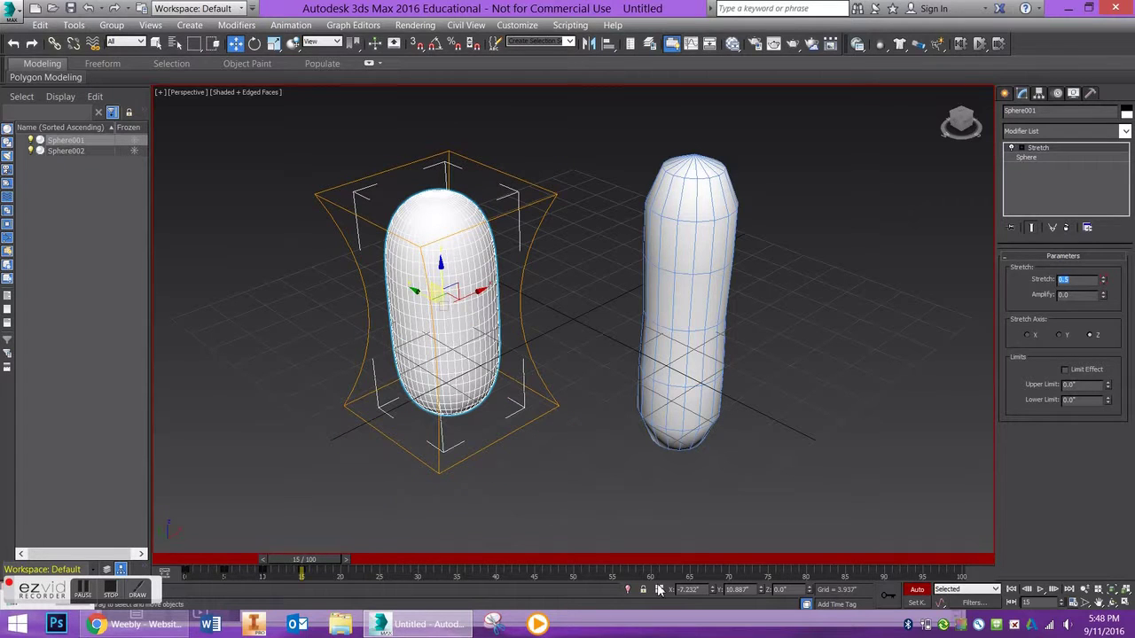
# - Key Stretch 0 at frame 20, -0.5 at frame 25 and 0 at frame 30
pyautogui.moveTo(303, 566); pyautogui.dragTo(349, 574)
pyautogui.press('w')
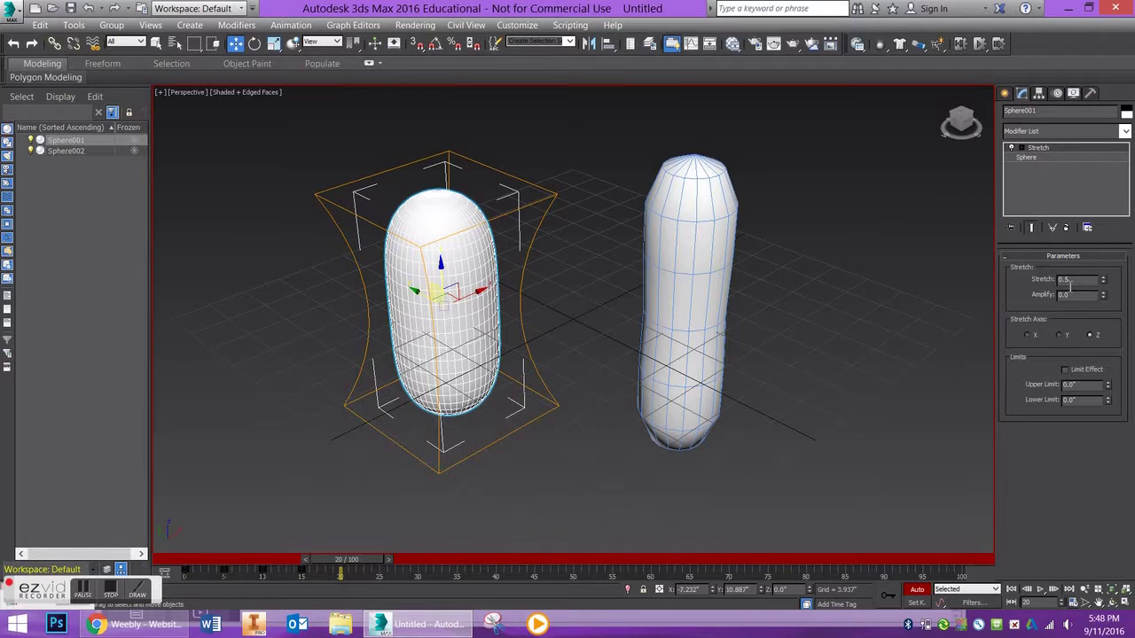
pyautogui.moveTo(1077, 281); pyautogui.dragTo(1020, 281)
pyautogui.write('0')
pyautogui.press('Return')
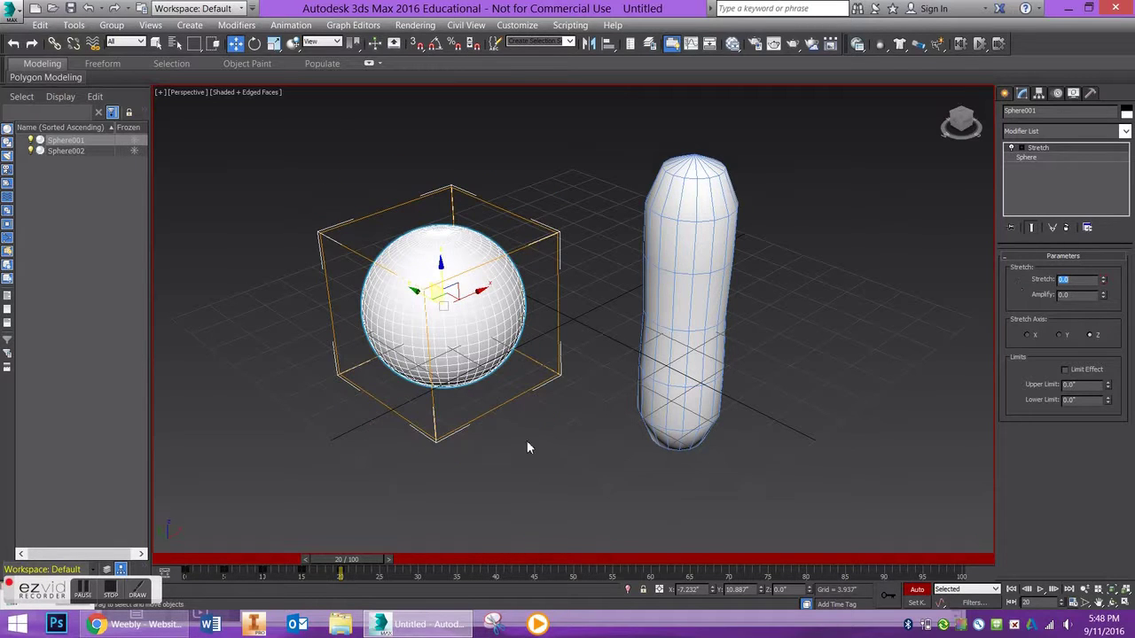
pyautogui.moveTo(361, 564); pyautogui.dragTo(398, 564)
pyautogui.moveTo(1077, 280); pyautogui.dragTo(1043, 284)
pyautogui.write('-0.5')
pyautogui.press('Return')
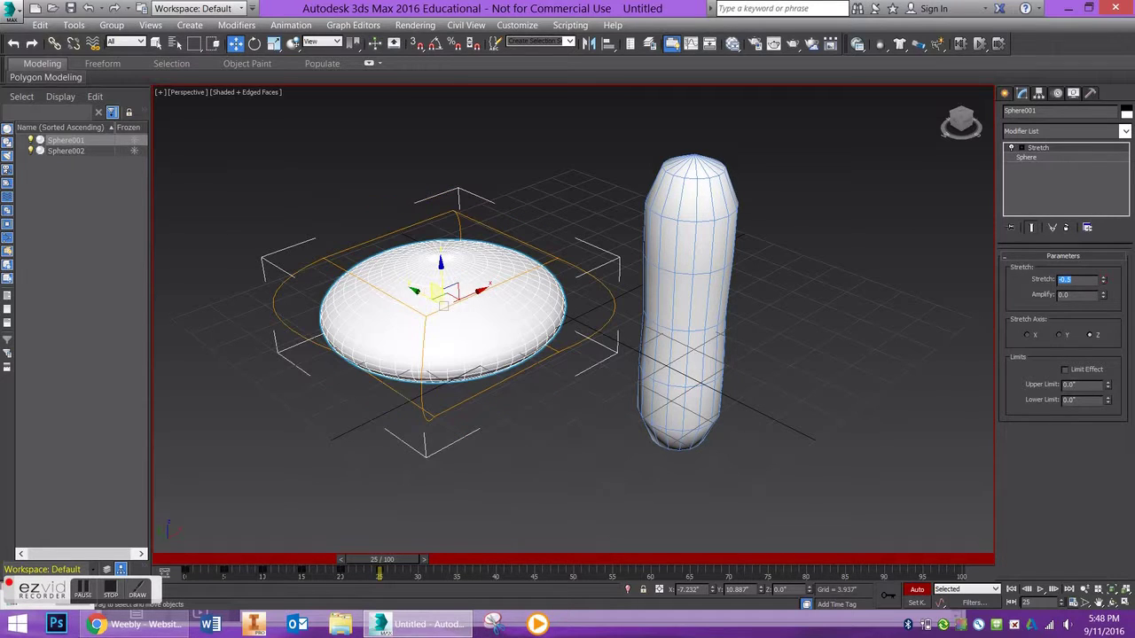
pyautogui.moveTo(381, 565); pyautogui.dragTo(422, 575)
pyautogui.moveTo(1074, 281); pyautogui.dragTo(1052, 277)
pyautogui.write('0')
pyautogui.press('Return')
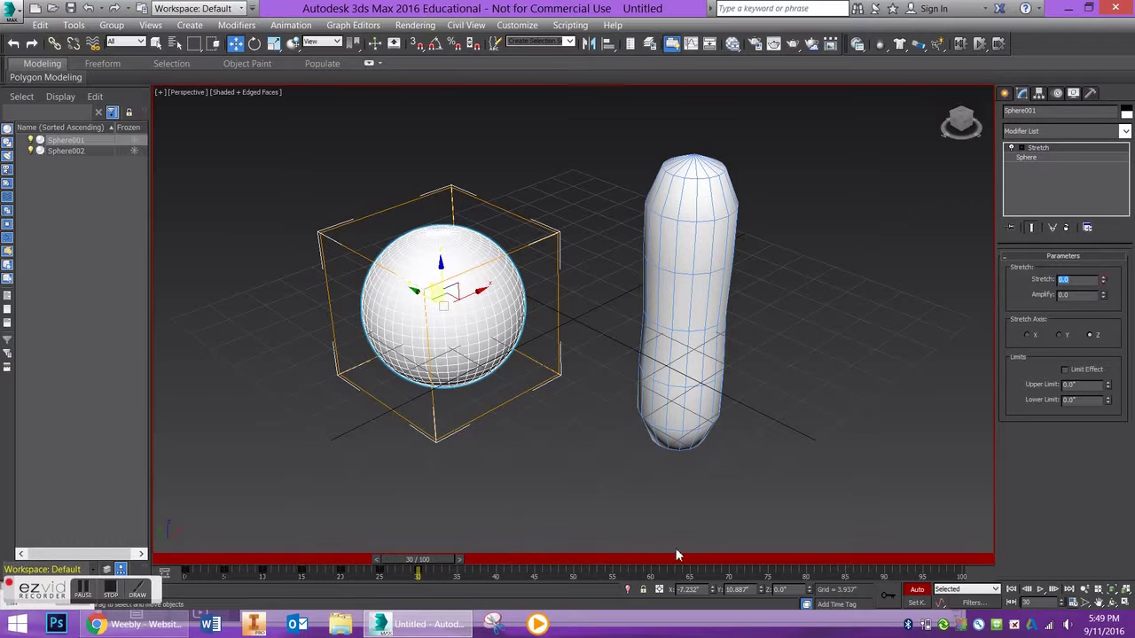
# - Box-select the Stretch keys from frames 0–25 and drag them to about frames 27–52
pyautogui.click(411, 583)
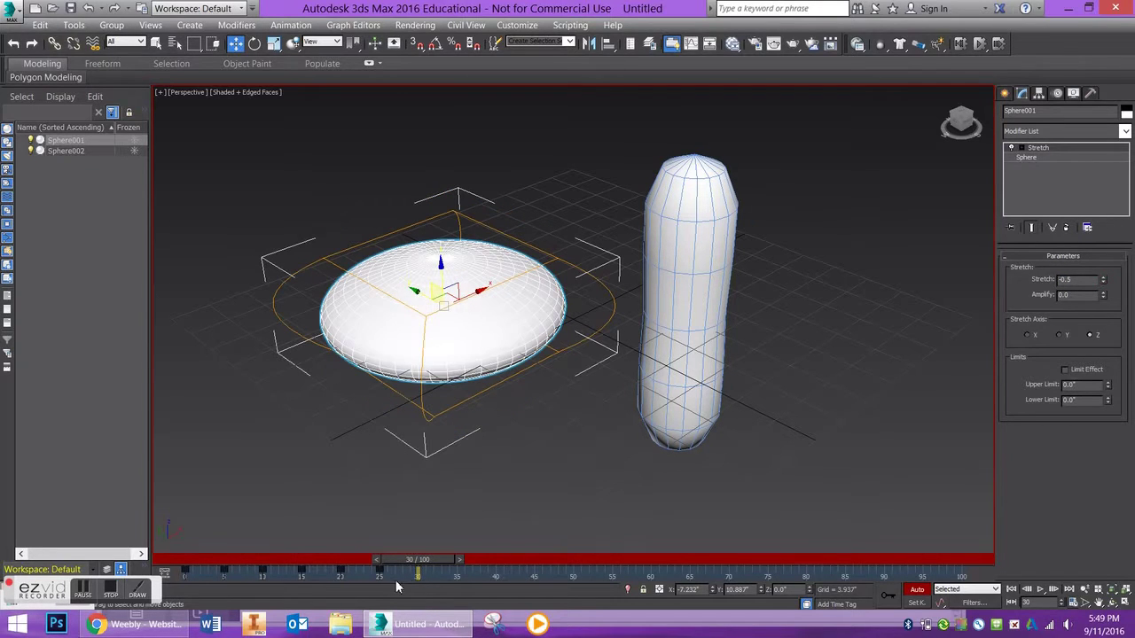
pyautogui.moveTo(266, 581); pyautogui.dragTo(182, 578)
pyautogui.moveTo(186, 576); pyautogui.dragTo(118, 546)
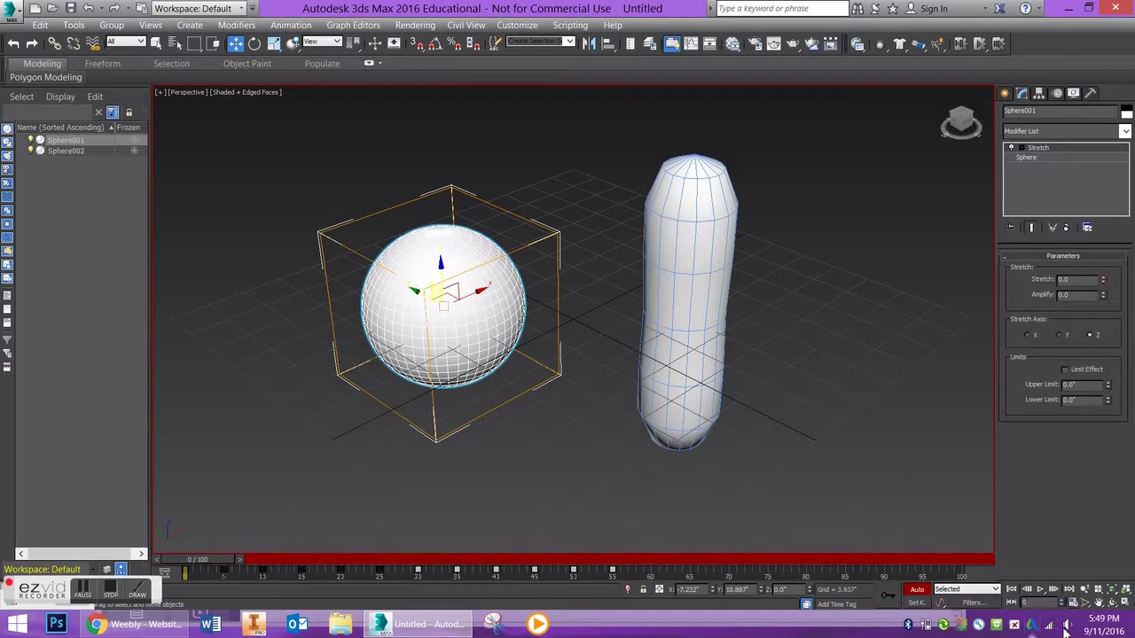
# - Turn off Auto Key and preview the squash-and-stretch playback
pyautogui.click(917, 590)
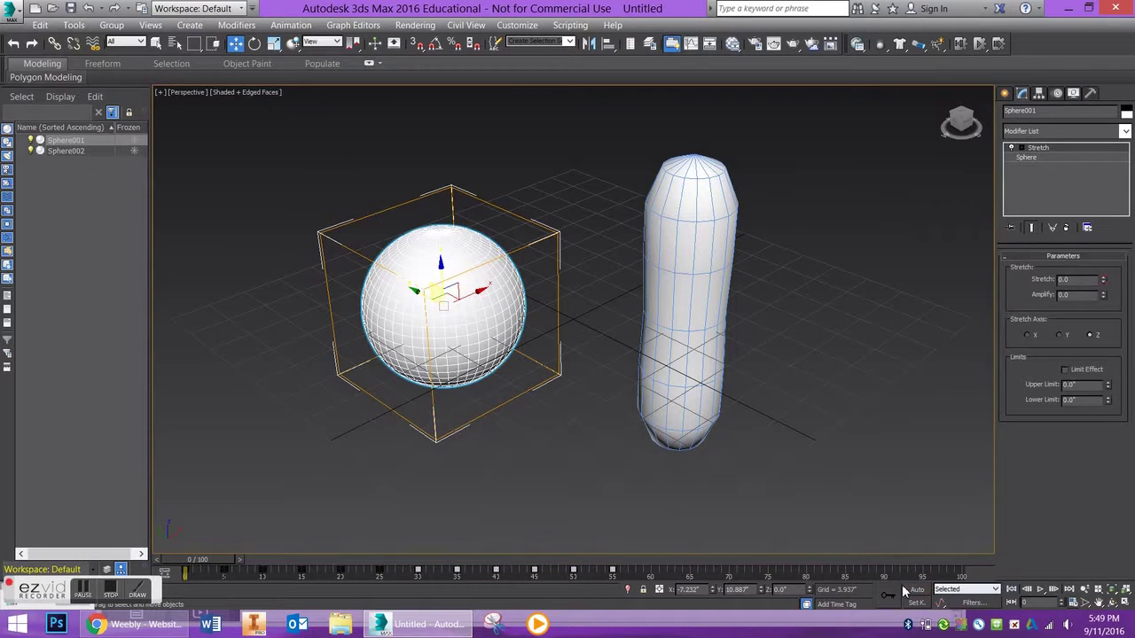
pyautogui.click(1041, 590)
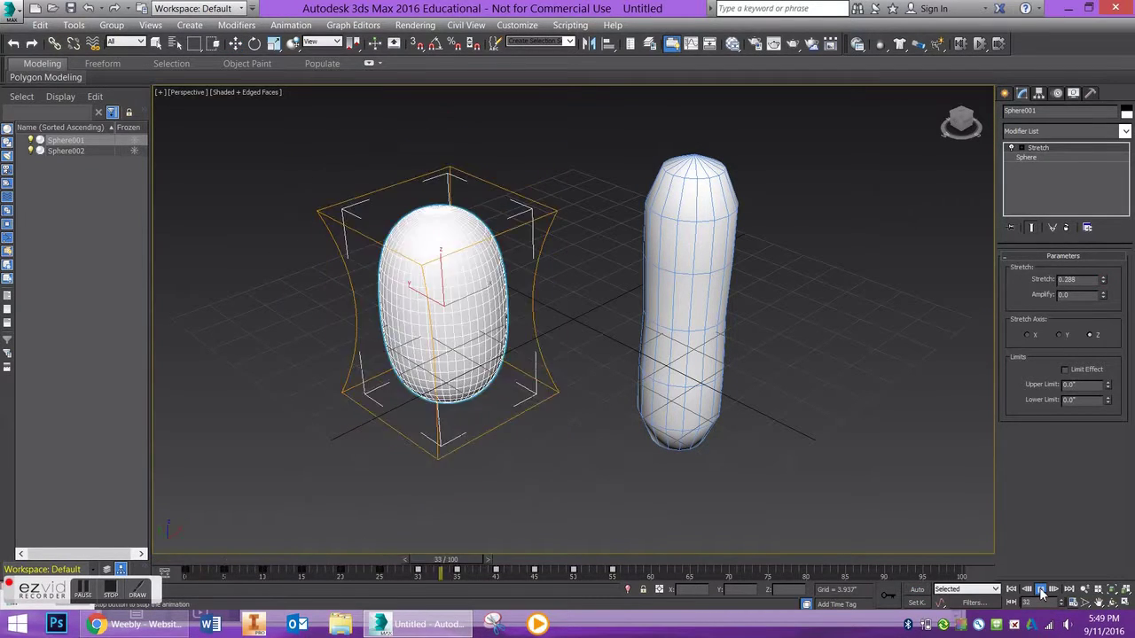
pyautogui.click(1041, 590)
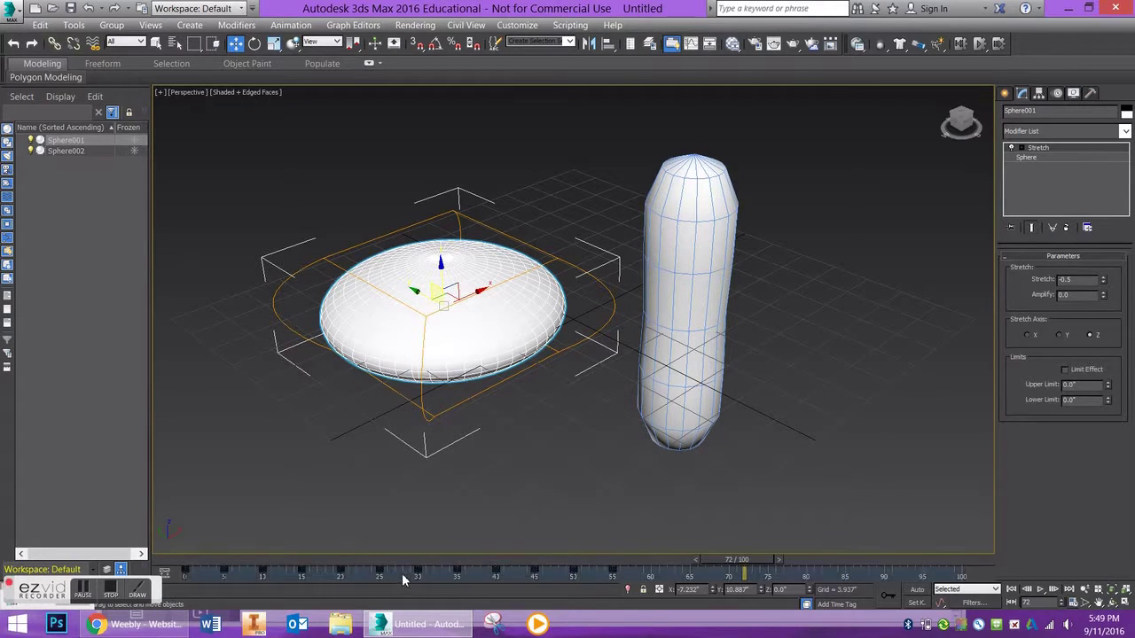
# - Shift the keys from frames 25–57 five frames later, then replay from frame 0
pyautogui.moveTo(407, 571); pyautogui.dragTo(628, 590)
pyautogui.moveTo(612, 574); pyautogui.dragTo(651, 576)
pyautogui.moveTo(730, 557); pyautogui.dragTo(177, 557)
pyautogui.click(1040, 590)
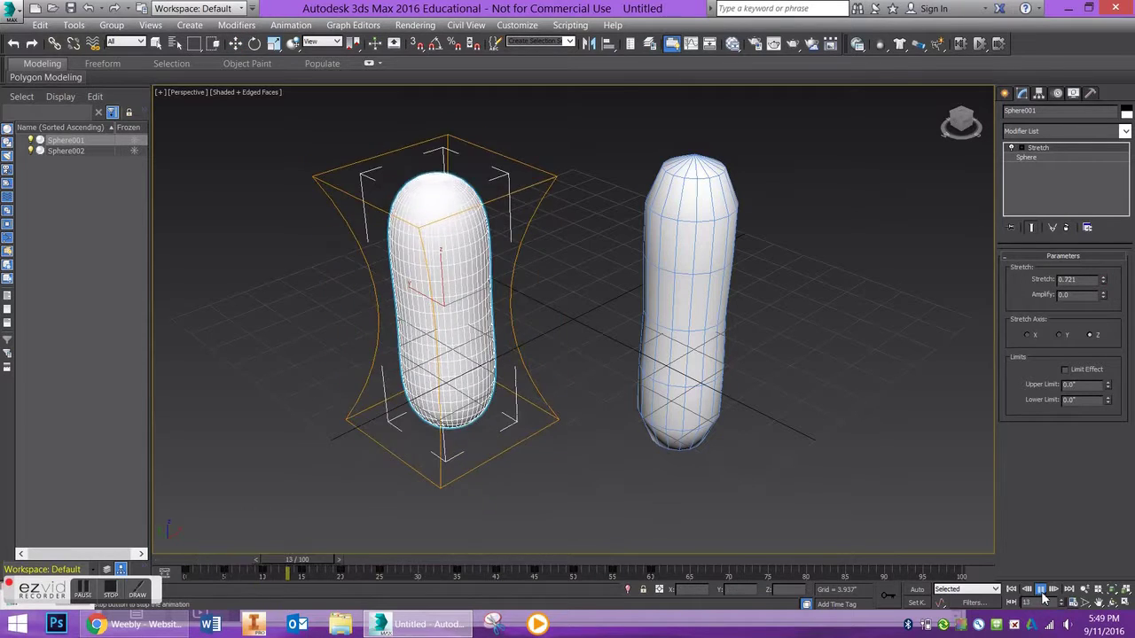
pyautogui.click(1040, 591)
pyautogui.press('w')
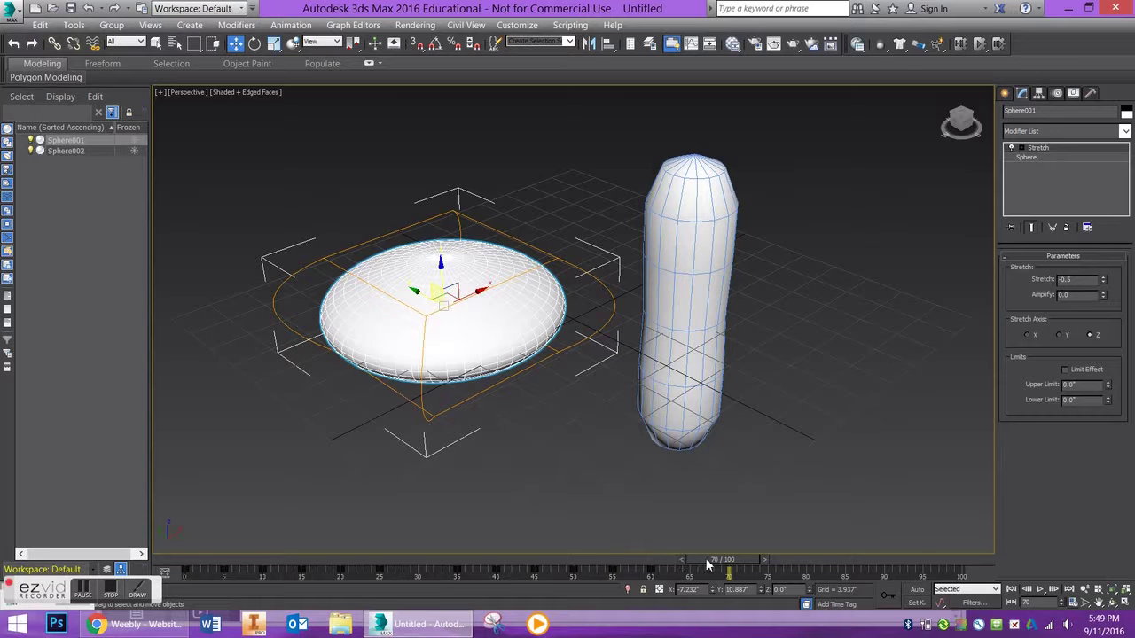
# - Key Amplify 1.2 near frame 30 with Auto Key, testing Y axis before restoring Z, then rewind
pyautogui.moveTo(708, 565); pyautogui.dragTo(408, 573)
pyautogui.press('w')
pyautogui.click(918, 590)
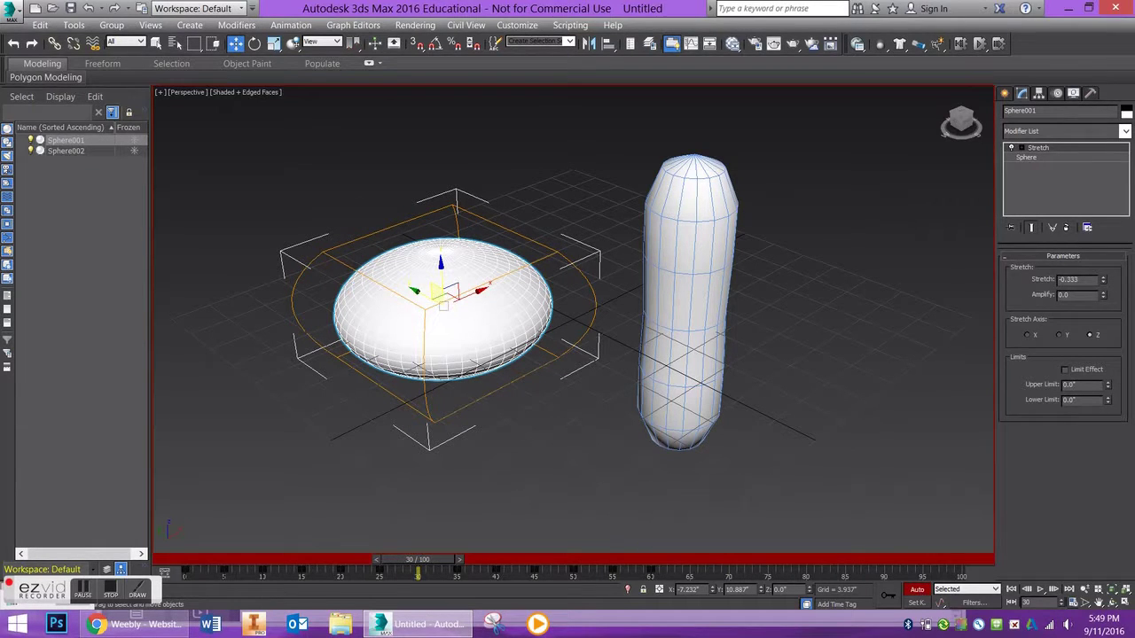
pyautogui.moveTo(1104, 300)
pyautogui.mouseDown()
pyautogui.moveTo(1111, 284)
pyautogui.moveTo(1107, 293)
pyautogui.mouseUp()
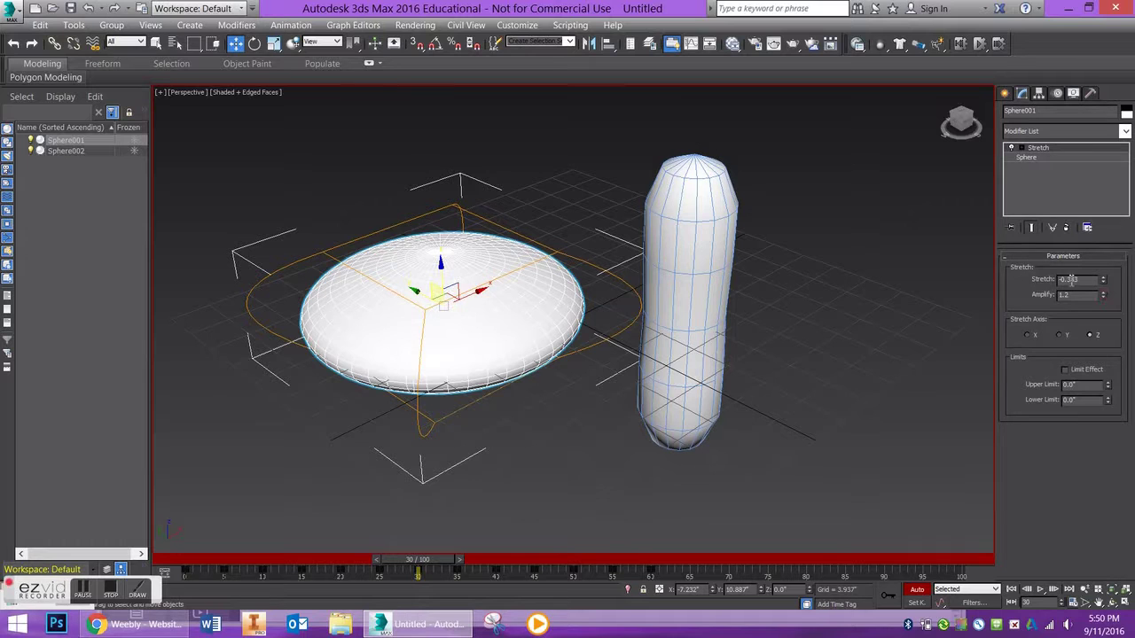
pyautogui.click(1060, 334)
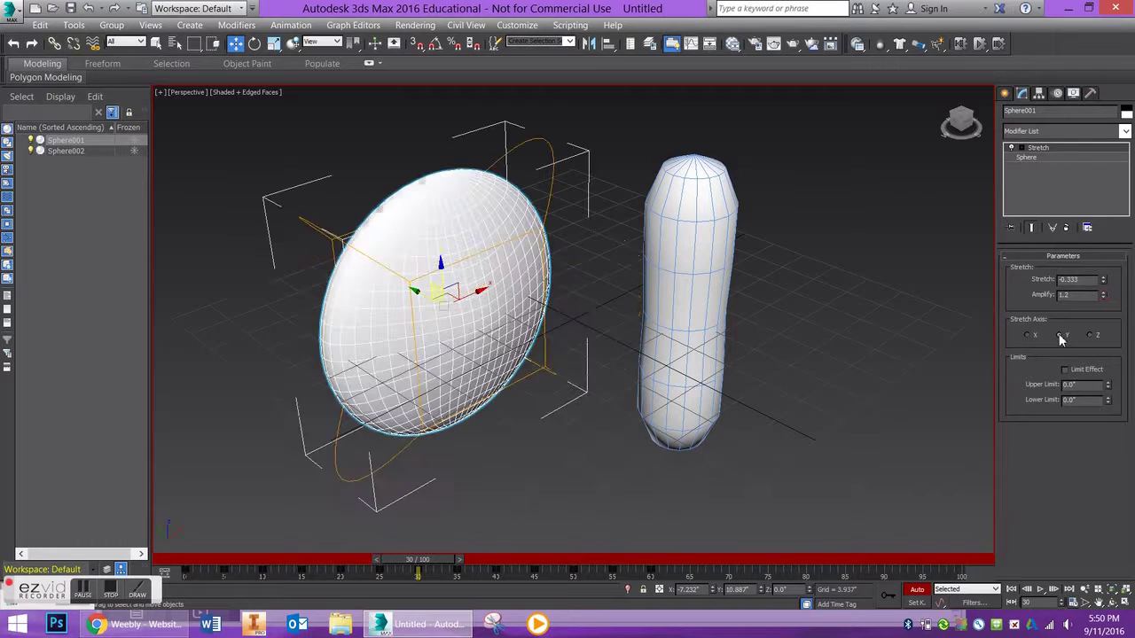
pyautogui.click(1091, 335)
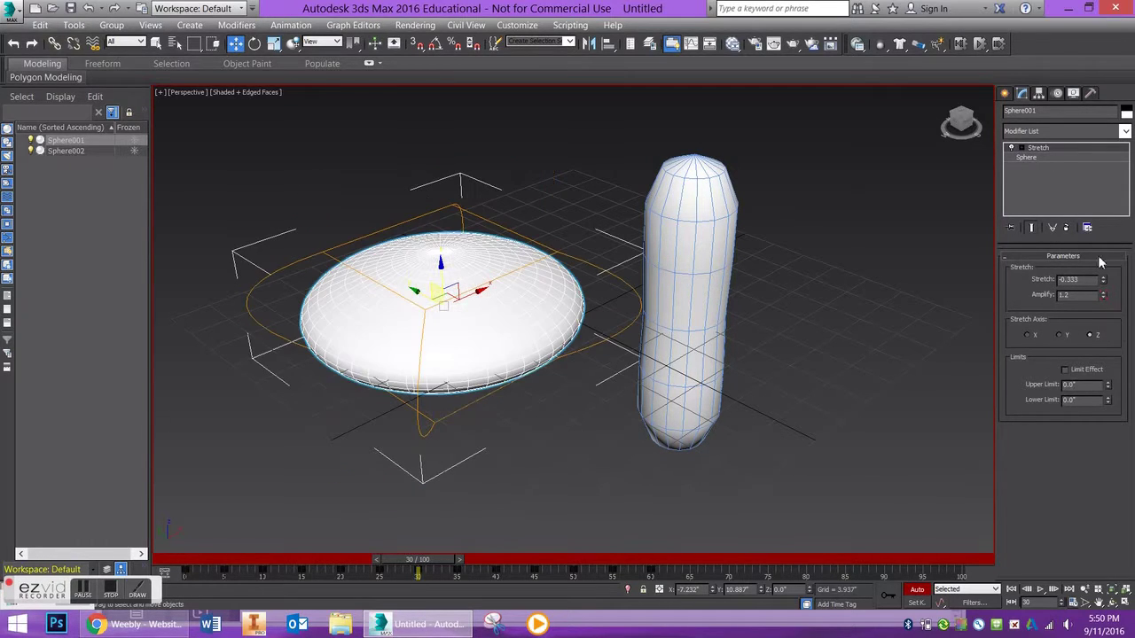
pyautogui.click(918, 591)
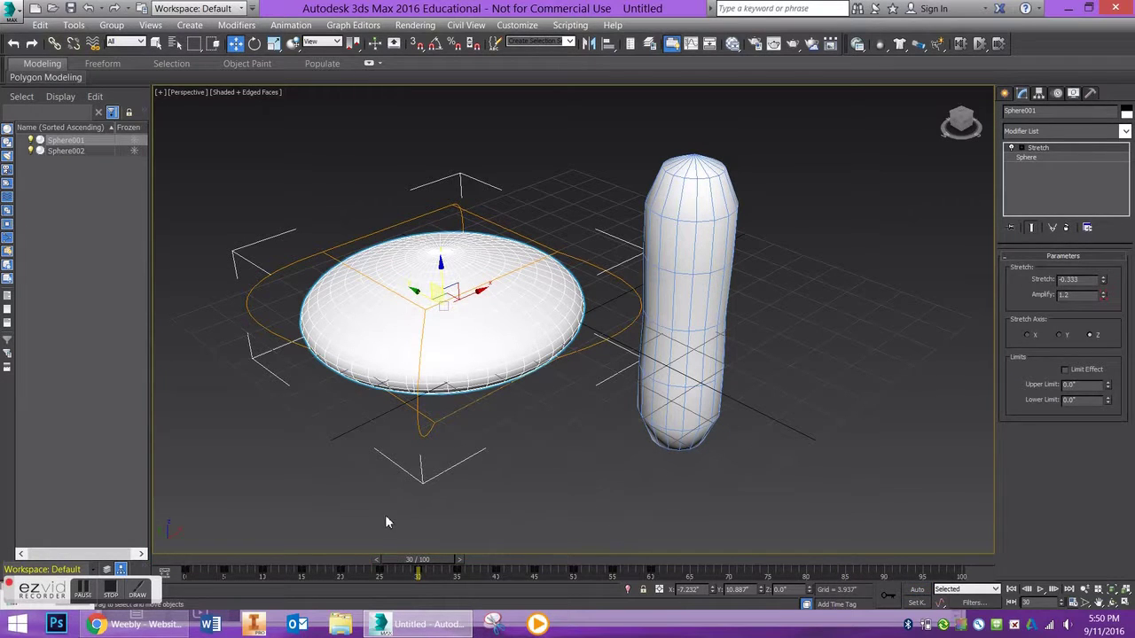
pyautogui.moveTo(416, 560); pyautogui.dragTo(186, 559)
# - Replay the animation, delete Sphere002, scrub the timeline and reselect Sphere001
pyautogui.click(1042, 591)
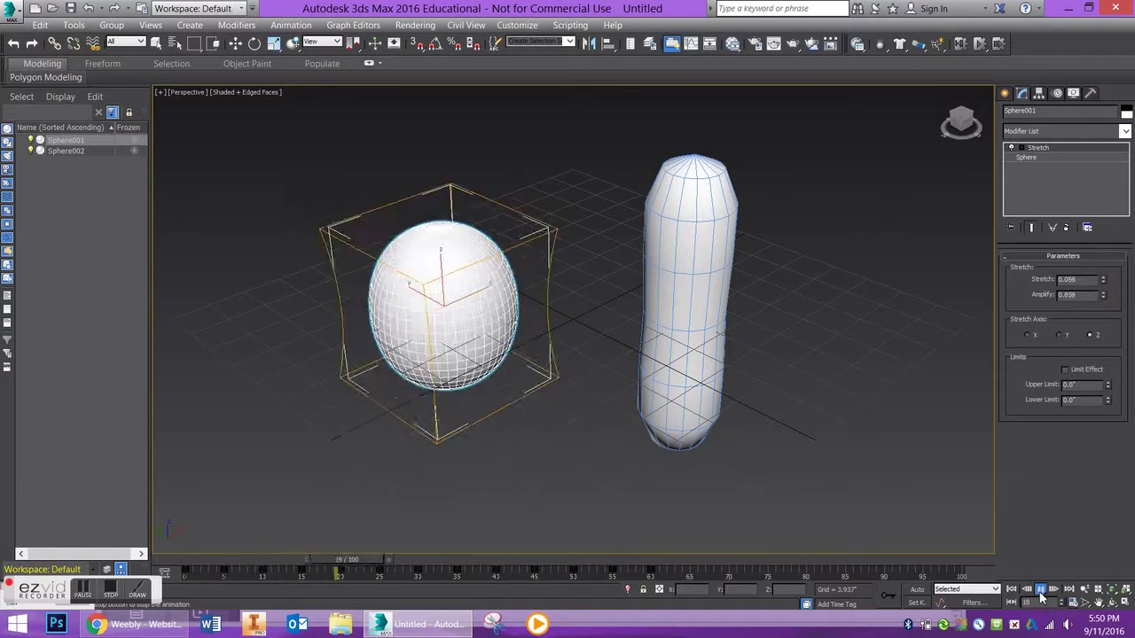
pyautogui.click(1041, 591)
pyautogui.press('w')
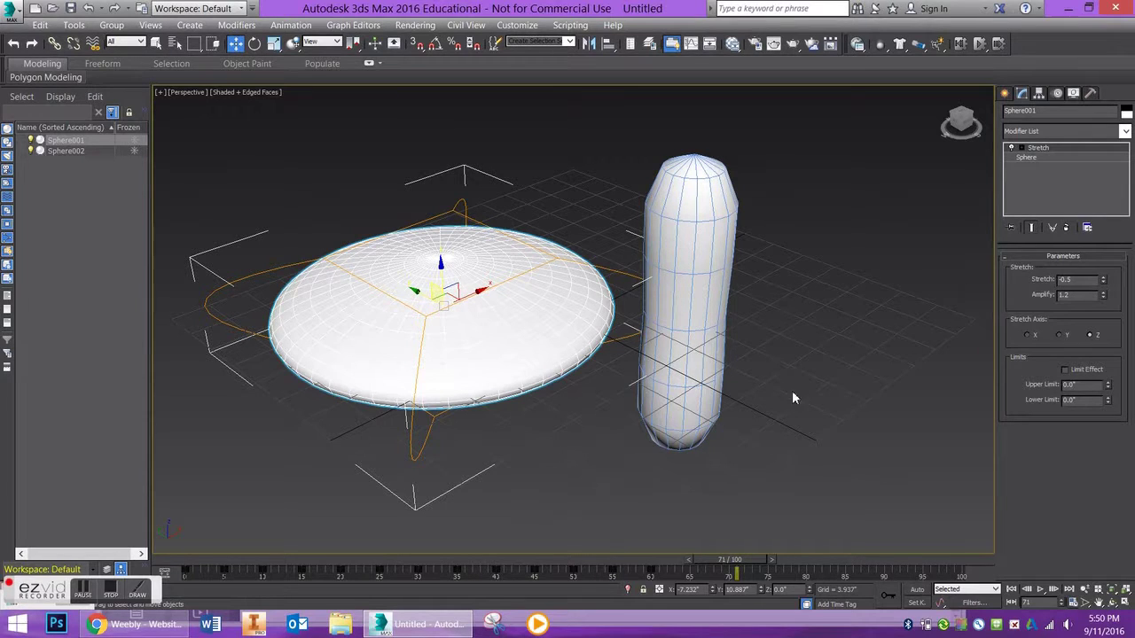
pyautogui.click(681, 367)
pyautogui.press('Delete')
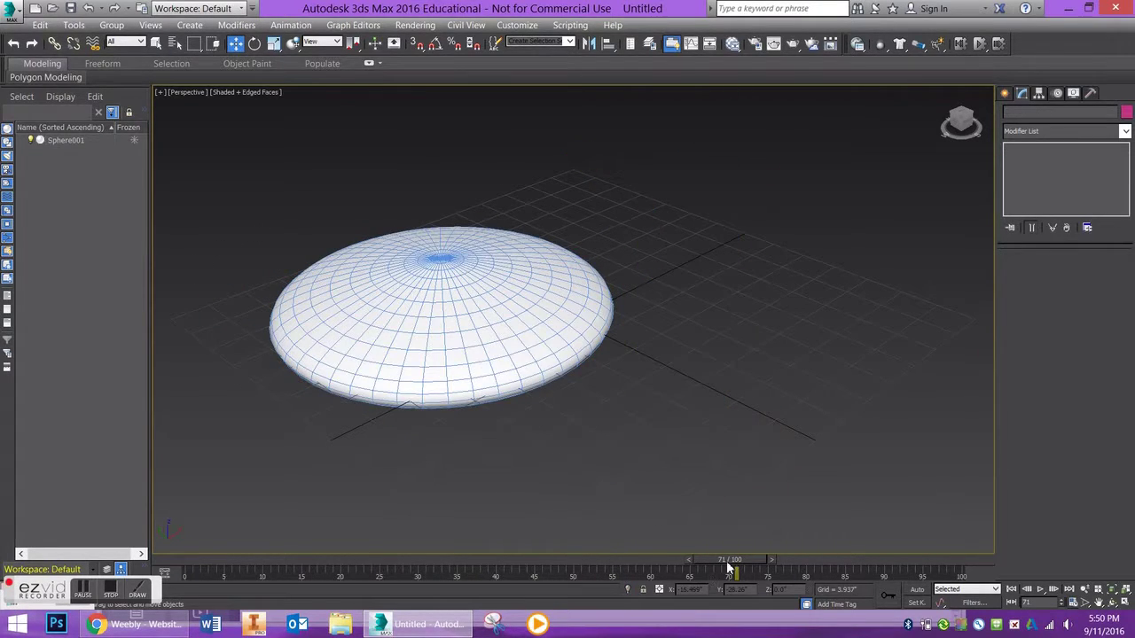
pyautogui.moveTo(730, 559); pyautogui.dragTo(111, 499)
pyautogui.click(452, 310)
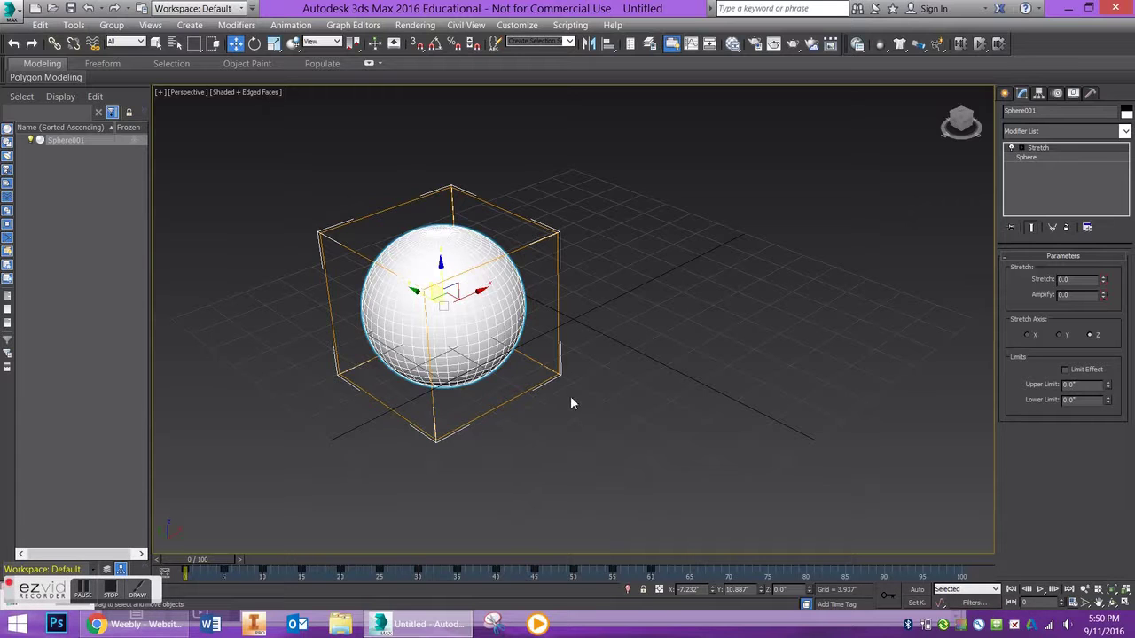
# - Deselect the sphere and open Render Setup, centring the dialog on screen
pyautogui.click(609, 186)
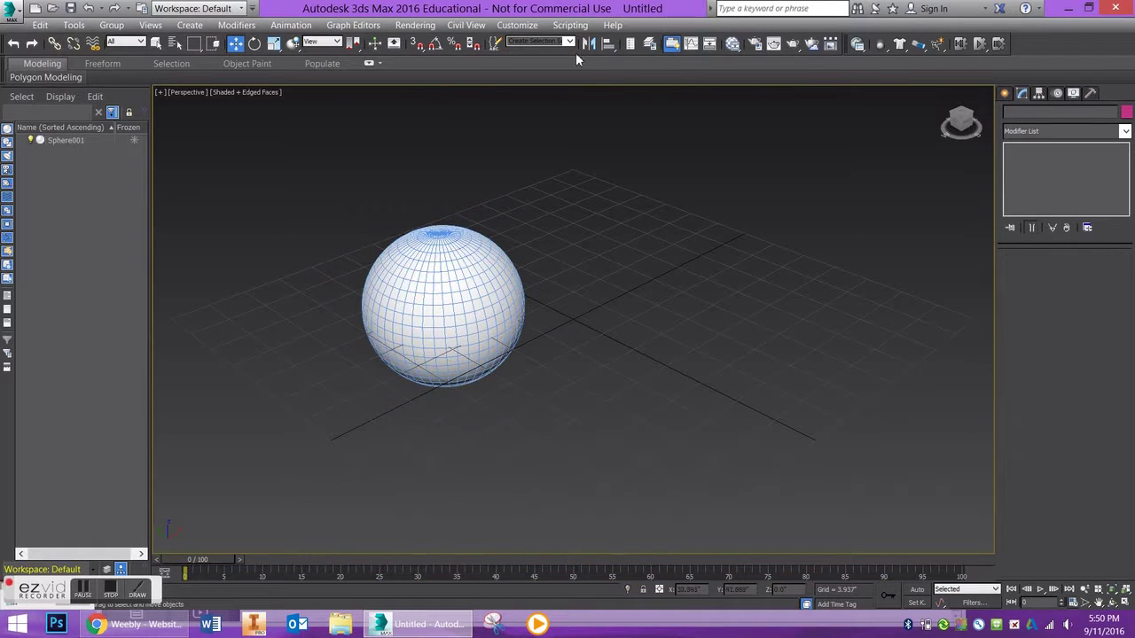
pyautogui.click(400, 27)
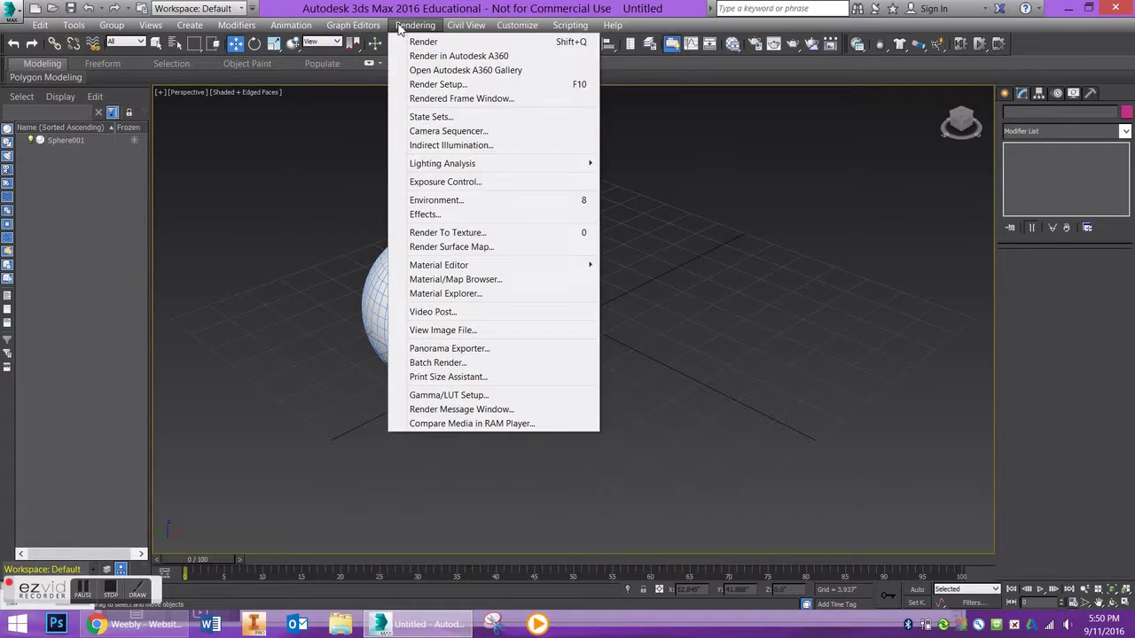
pyautogui.click(421, 86)
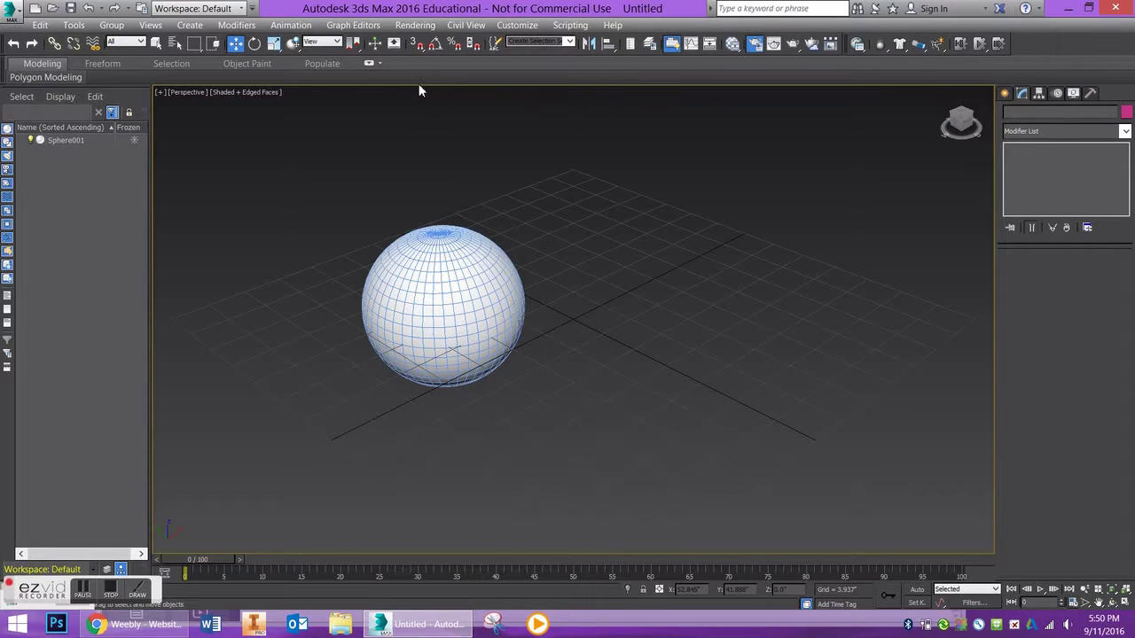
pyautogui.moveTo(359, 16); pyautogui.dragTo(572, 35)
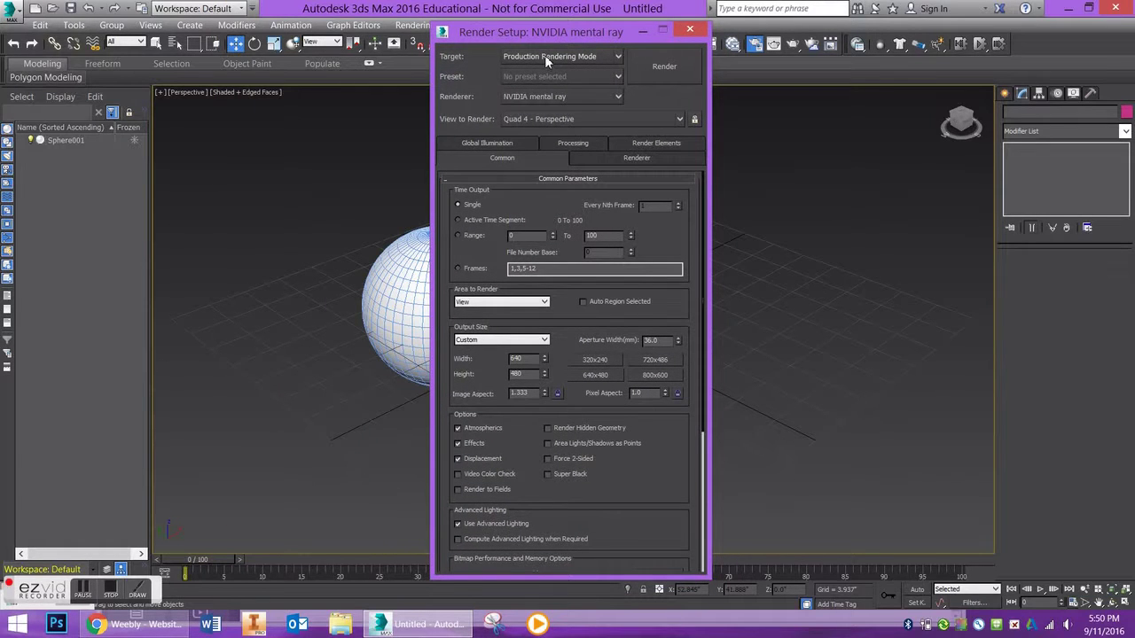
# - Keep Production Rendering Mode and NVIDIA mental ray, and set Time Output to a frame range
pyautogui.click(544, 55)
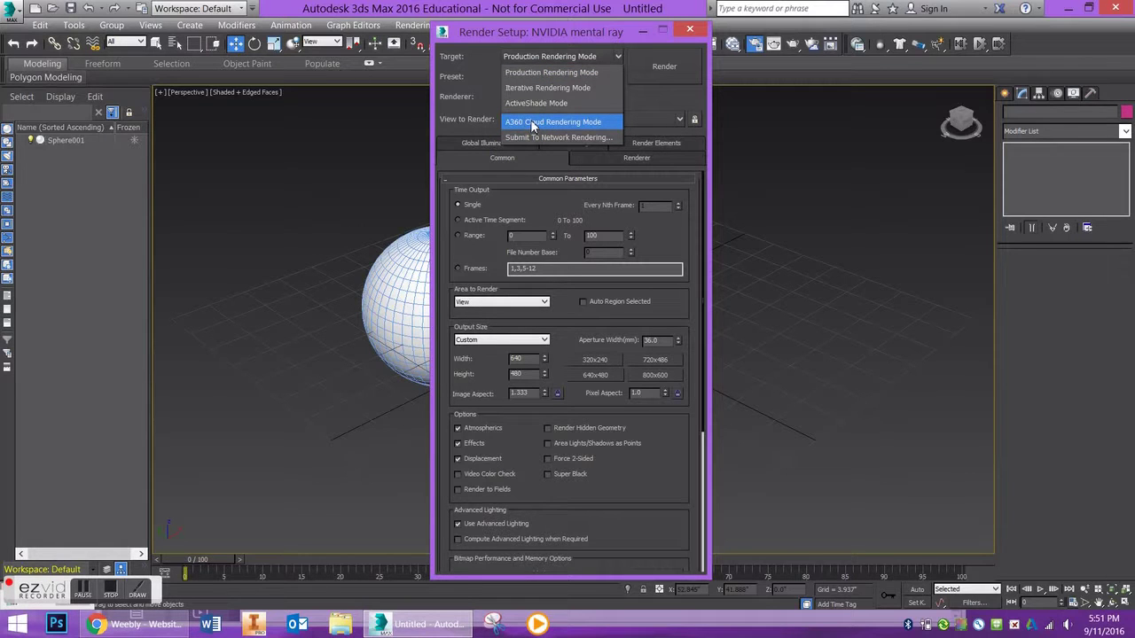
pyautogui.click(536, 72)
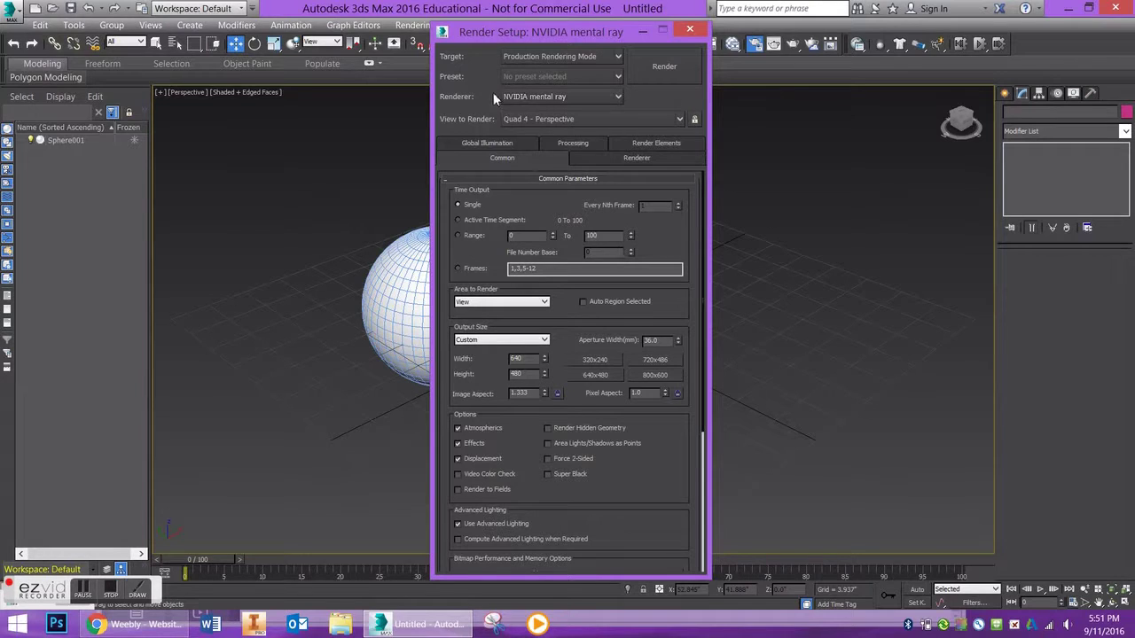
pyautogui.click(552, 98)
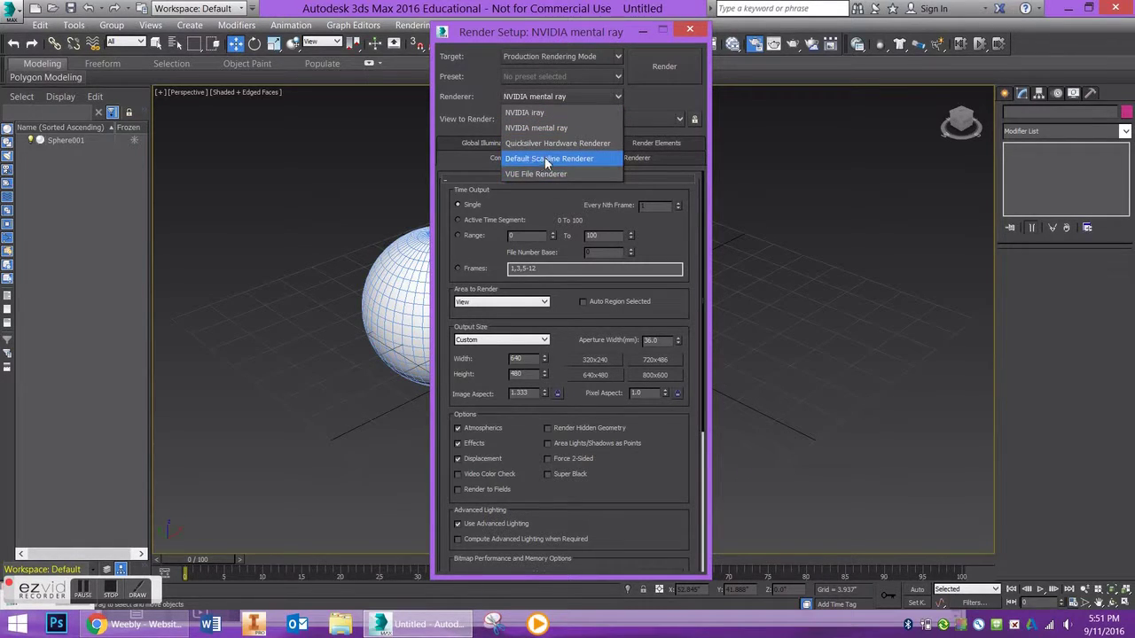
pyautogui.click(559, 97)
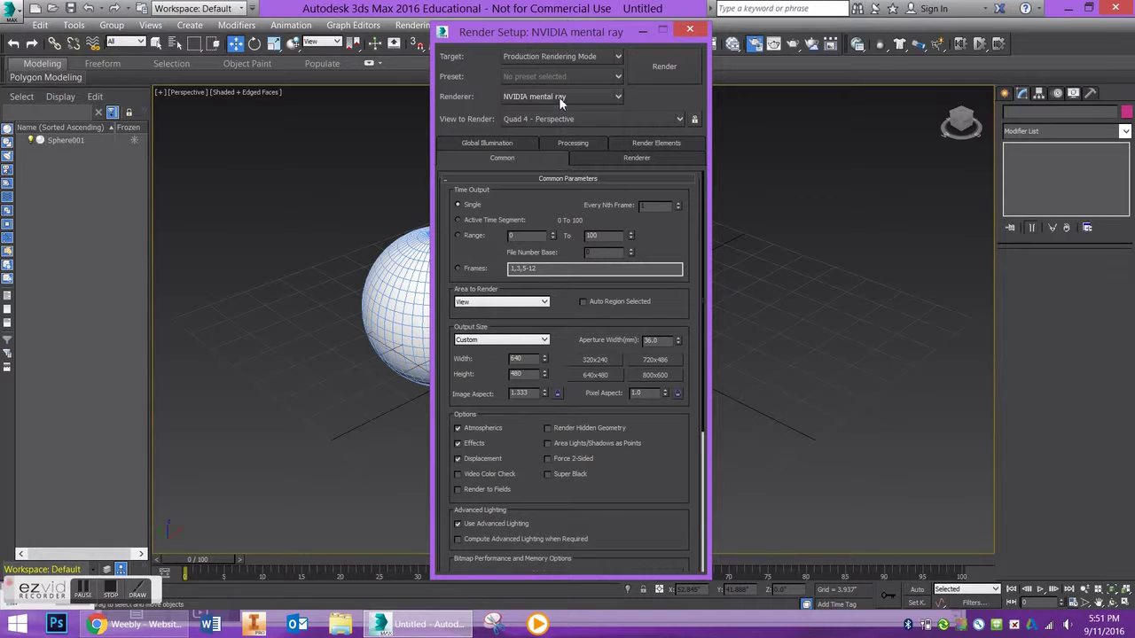
pyautogui.click(458, 236)
# - Set Time Output to a frame Range from 0 to 60
pyautogui.click(465, 219)
pyautogui.click(457, 235)
pyautogui.doubleClick(614, 237)
pyautogui.moveTo(570, 33)
pyautogui.mouseDown()
pyautogui.moveTo(801, 106)
pyautogui.moveTo(567, 52)
pyautogui.mouseUp()
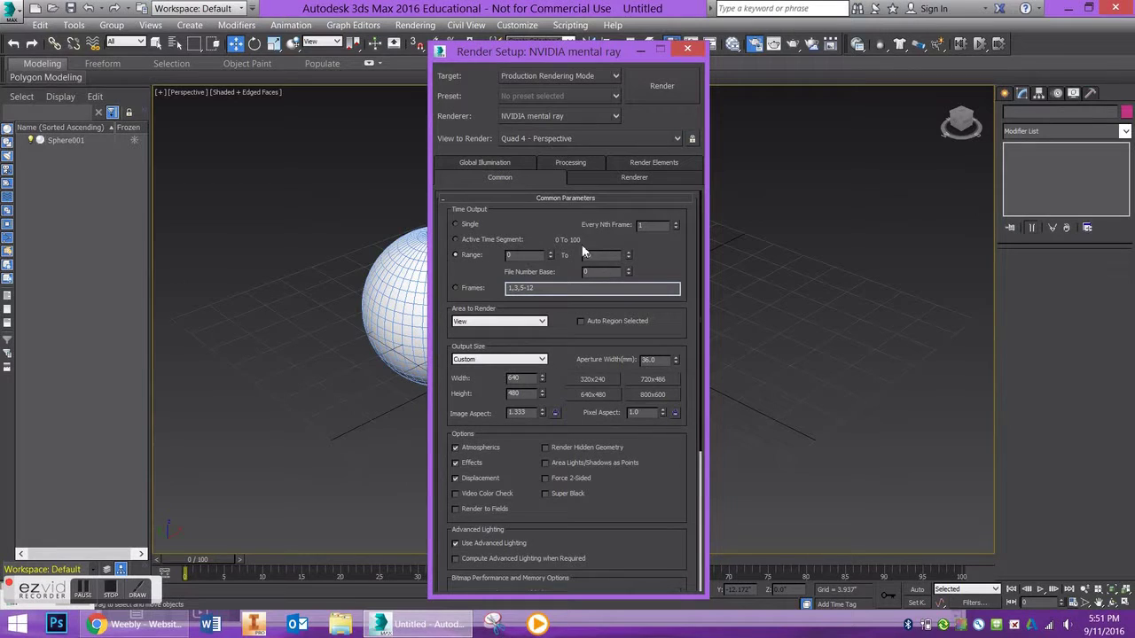
# - Leave the output size at Custom 640 × 480 and scroll down to Render Output
pyautogui.click(534, 361)
pyautogui.click(528, 365)
pyautogui.moveTo(556, 339); pyautogui.dragTo(570, 140)
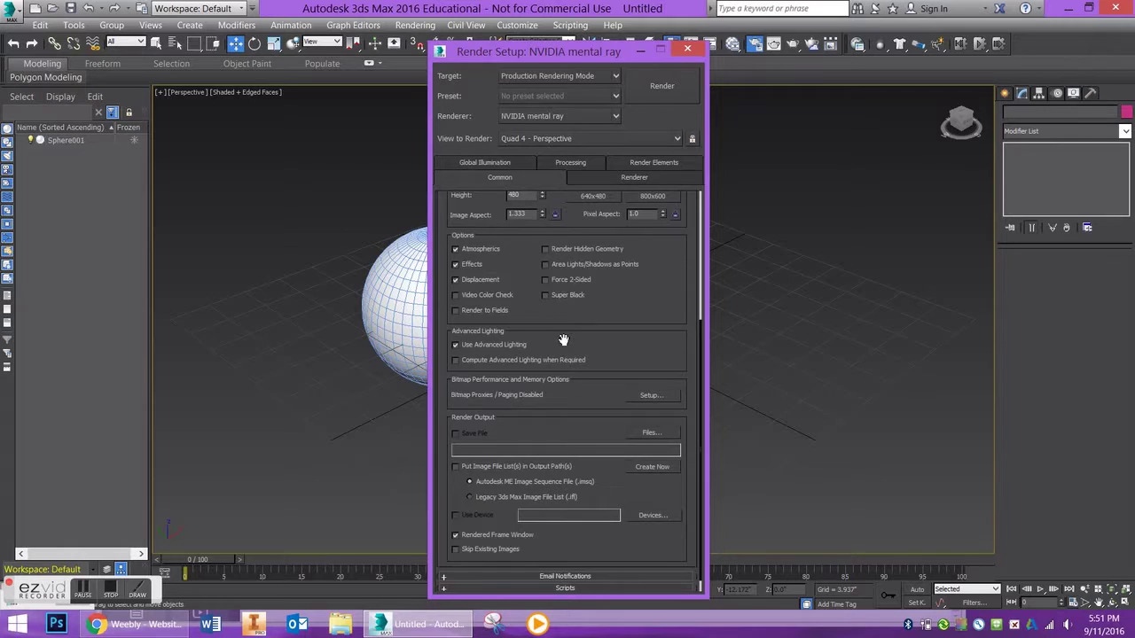
pyautogui.moveTo(562, 345); pyautogui.dragTo(563, 305)
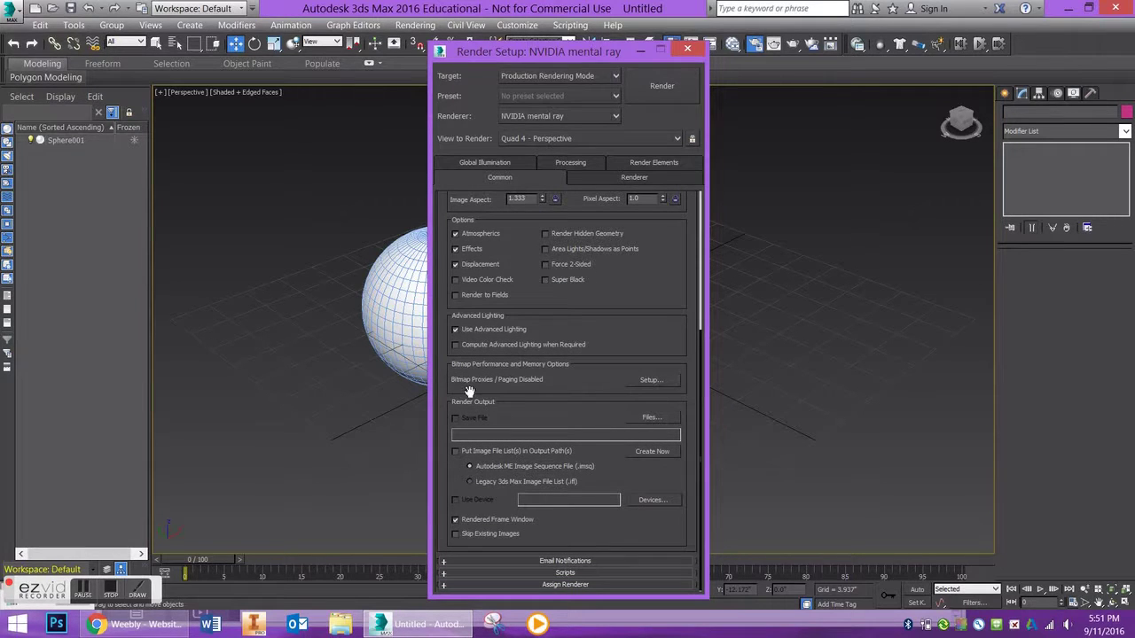
# - Save the render output as AVI file Tuketorial_Stretch.avi on the Desktop, accepting default compression
pyautogui.click(652, 417)
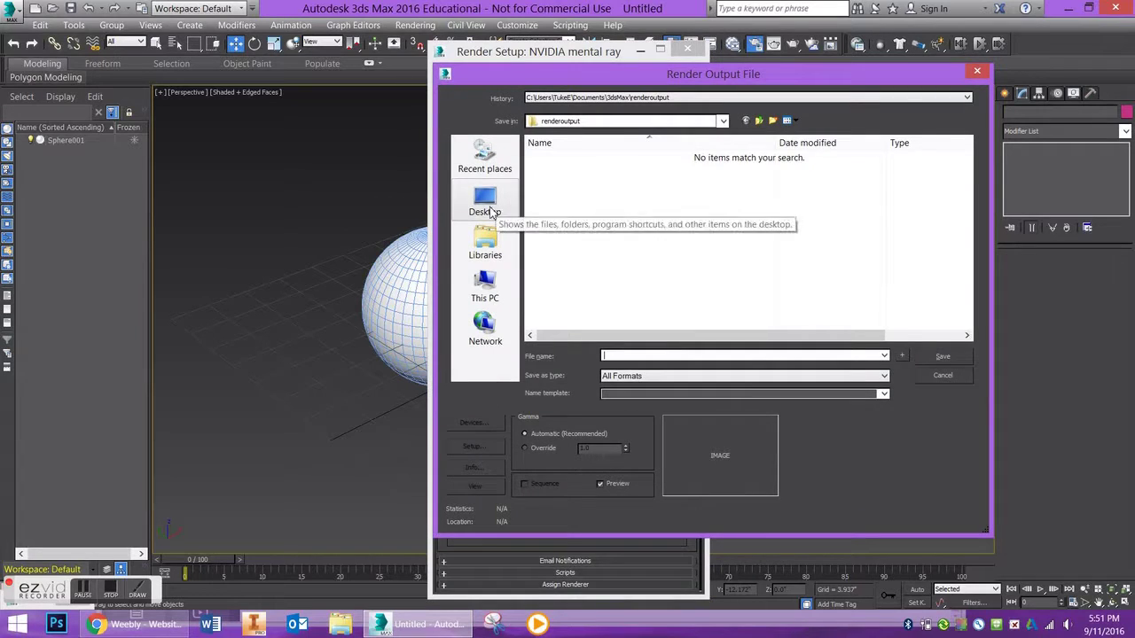
pyautogui.click(494, 208)
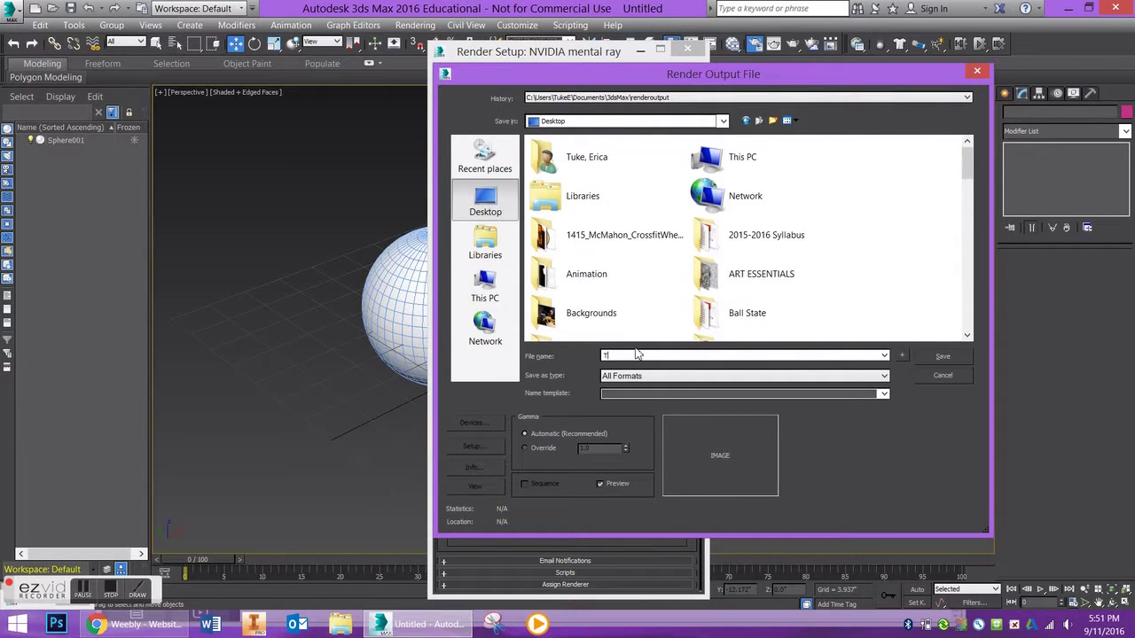
pyautogui.write('Tuketorial_Stretch')
pyautogui.click(647, 377)
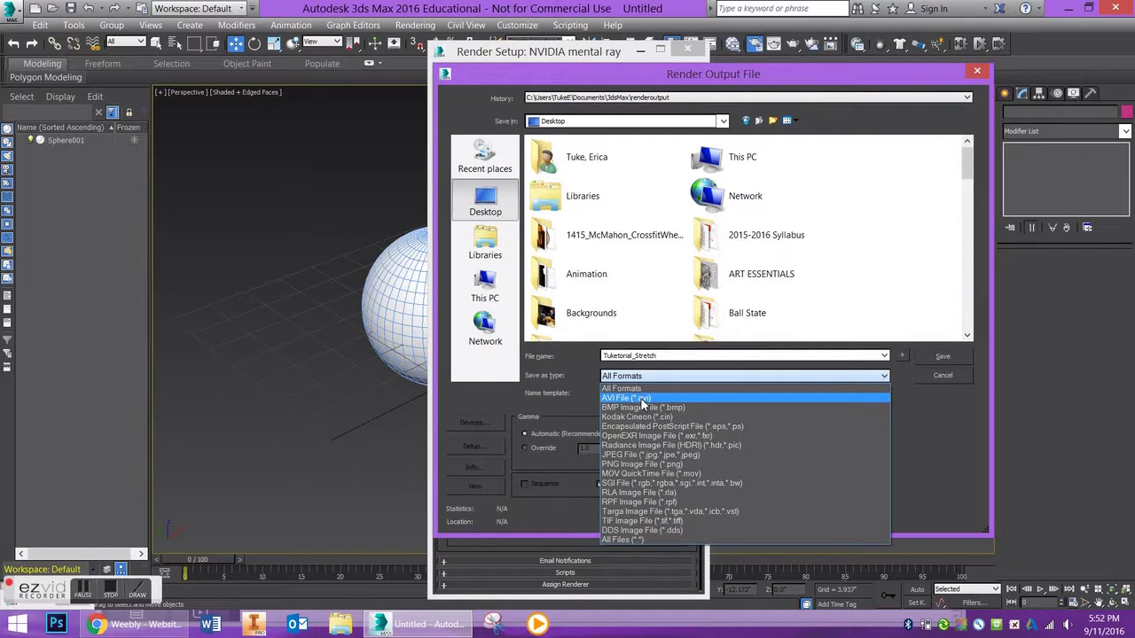
pyautogui.click(641, 398)
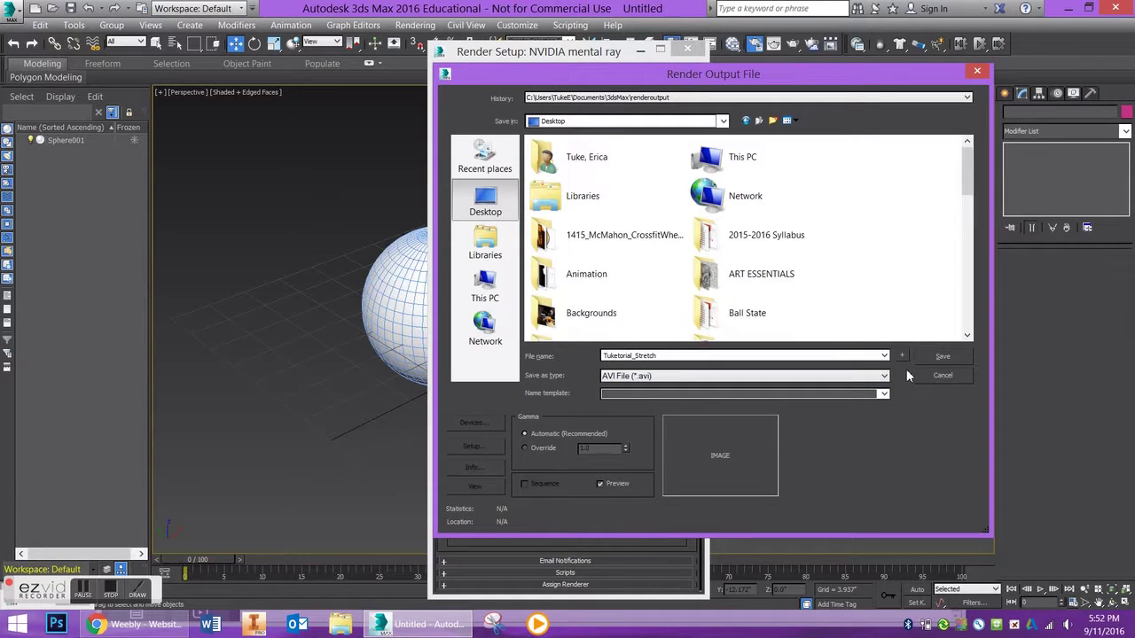
pyautogui.click(939, 357)
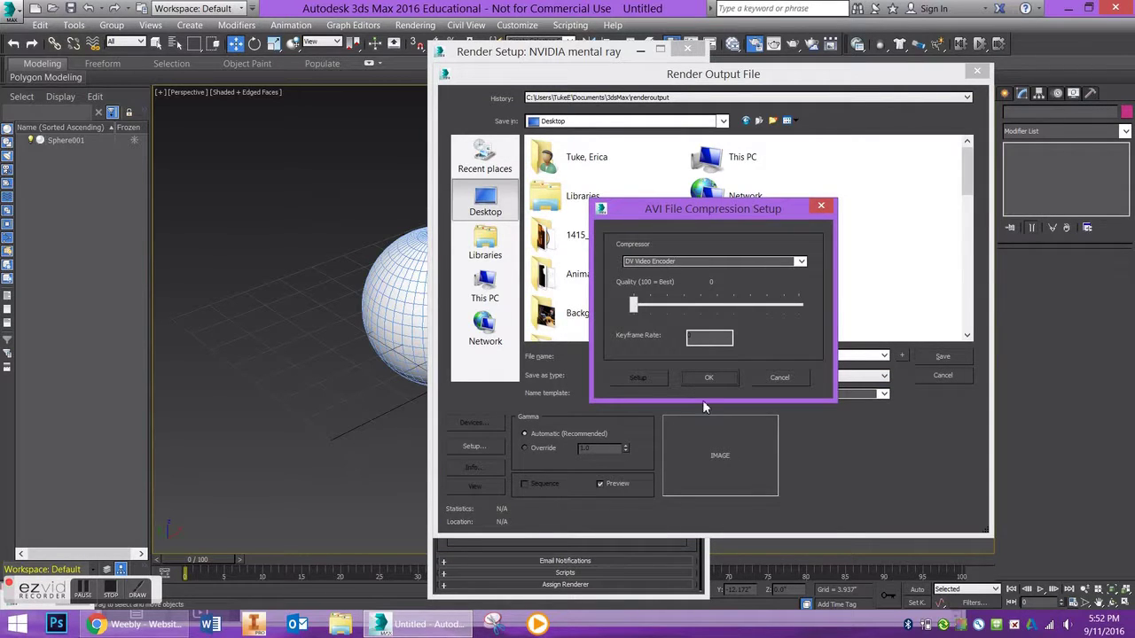
pyautogui.click(717, 375)
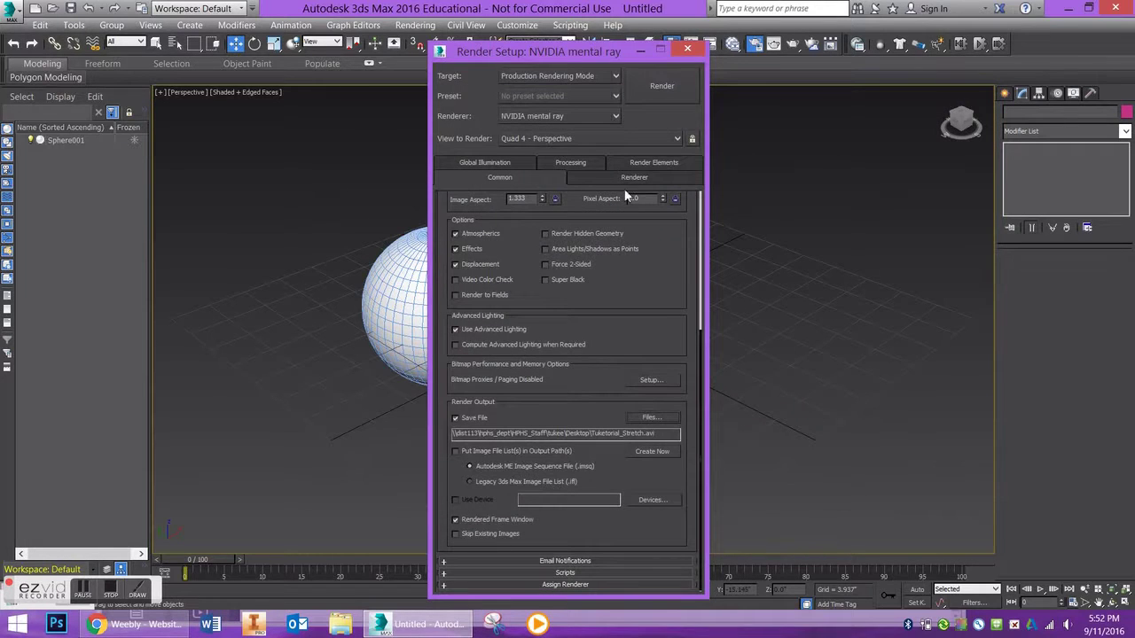
# - Start the mental ray render of the sphere animation to Tuketorial_Stretch.avi
pyautogui.click(661, 86)
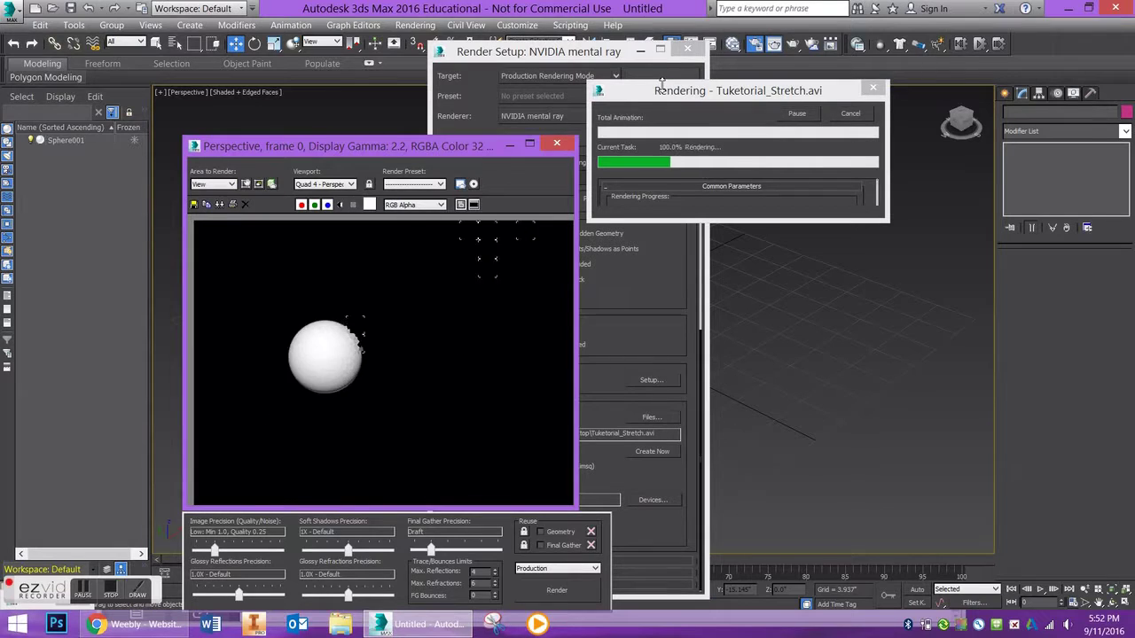